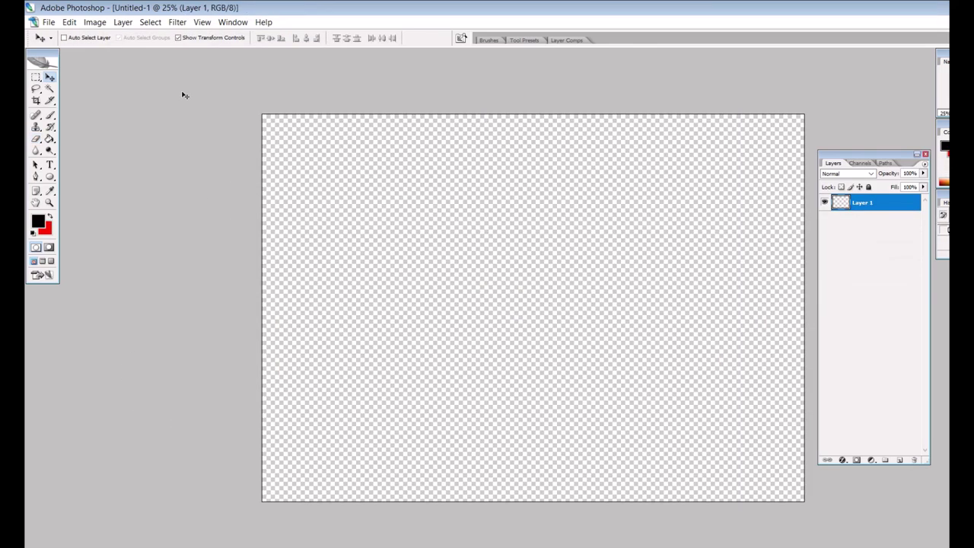
- Place the golden-gate-bridge photo from the Example 05 folder into the canvas
{"action": "left_click", "coordinate": [48, 22]}
{"action": "left_click", "coordinate": [197, 217]}
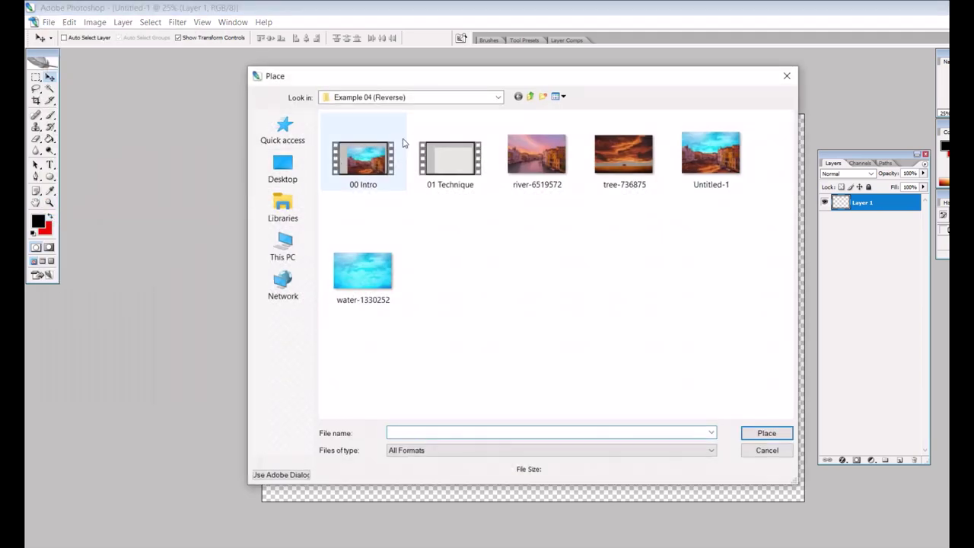
{"action": "left_click", "coordinate": [530, 97]}
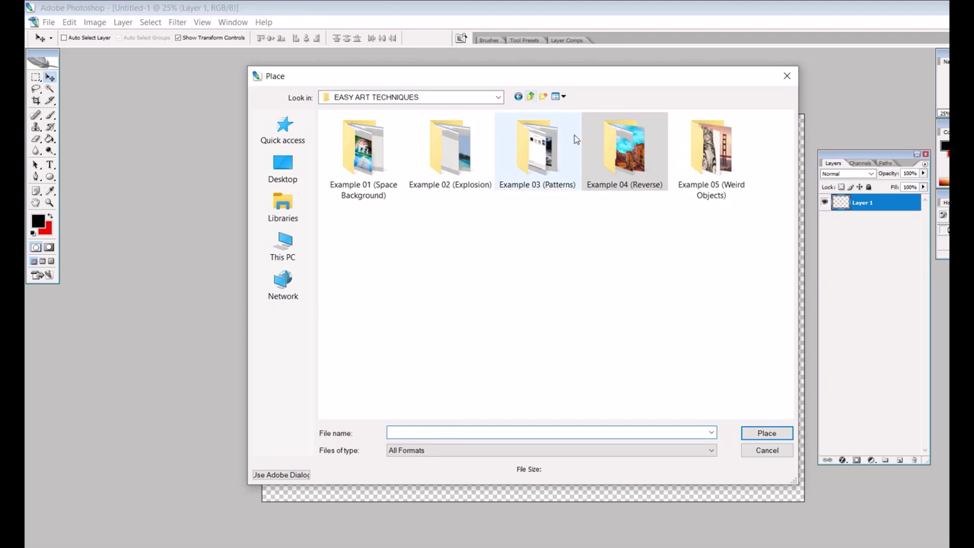
{"action": "double_click", "coordinate": [712, 148]}
{"action": "double_click", "coordinate": [617, 171]}
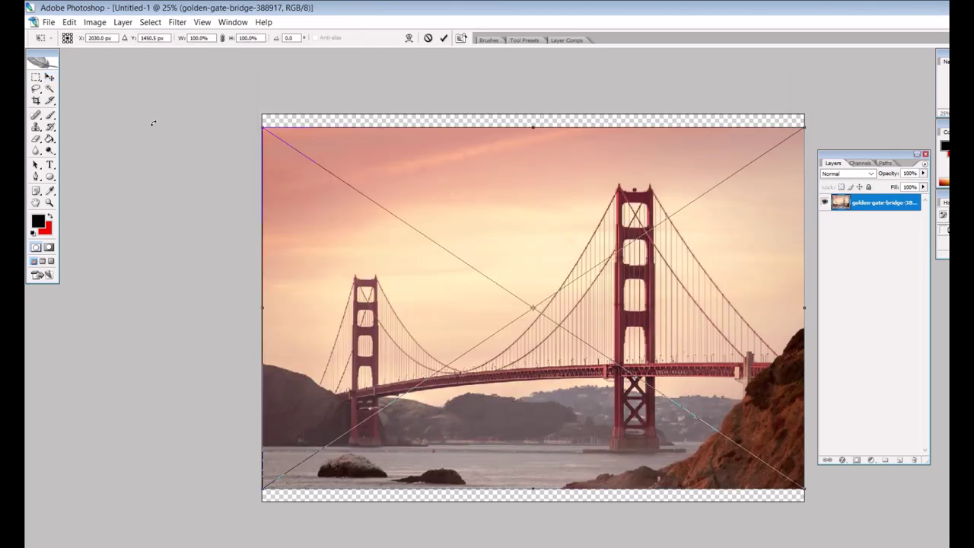
{"action": "key", "text": "v"}
{"action": "left_click", "coordinate": [487, 222]}
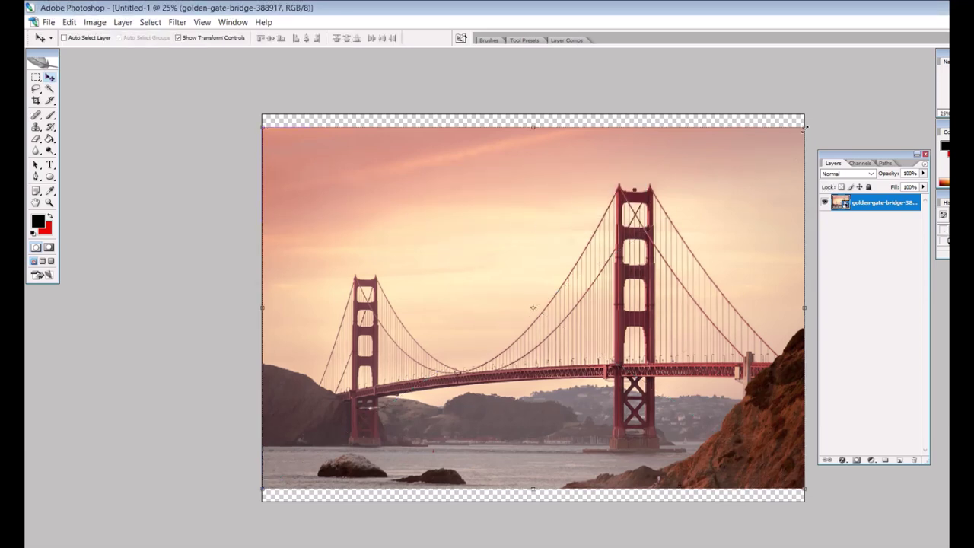
- Scale the bridge photo from opposite corners so it fills the canvas, then commit
{"action": "left_click_drag", "start_coordinate": [805, 125], "coordinate": [830, 109]}
{"action": "left_click_drag", "start_coordinate": [263, 488], "coordinate": [241, 502]}
{"action": "left_click", "coordinate": [51, 88]}
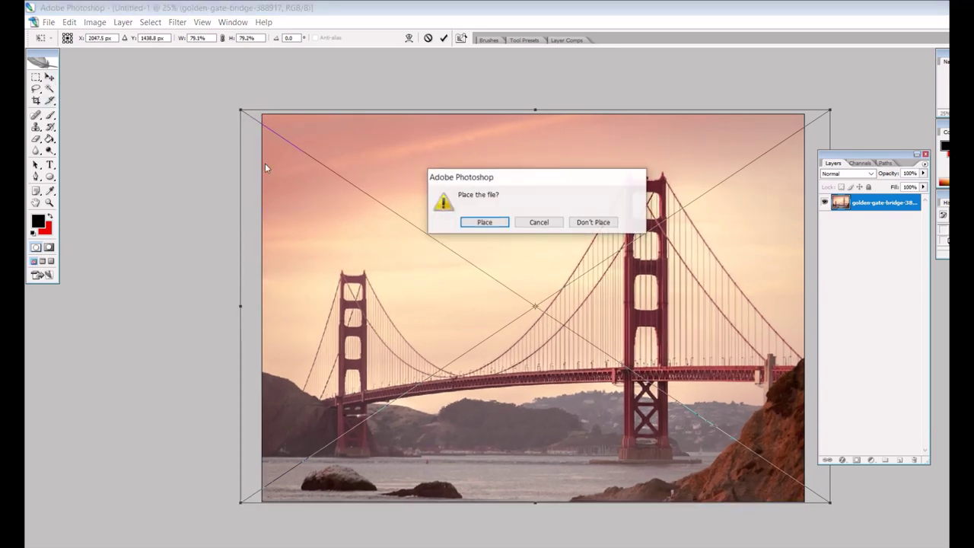
{"action": "left_click", "coordinate": [484, 223]}
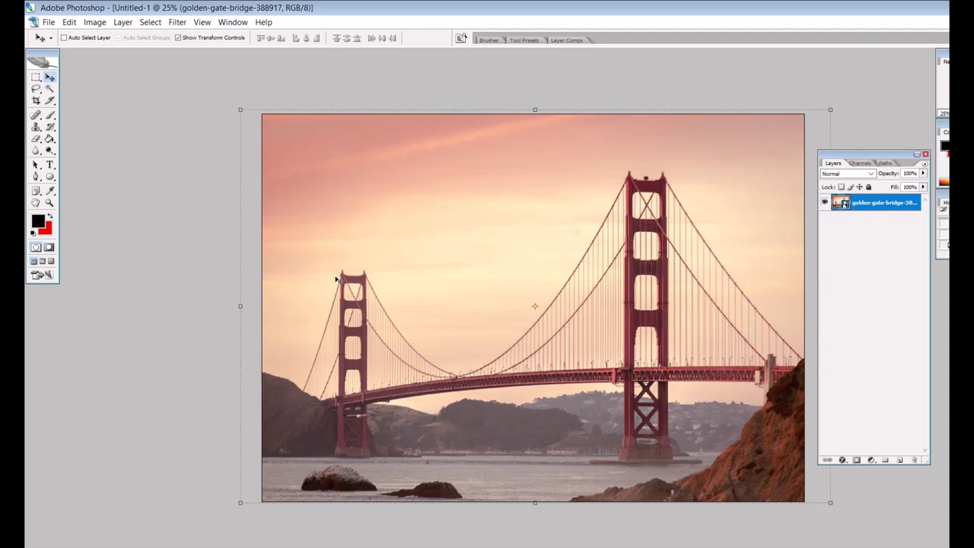
{"action": "left_click_drag", "start_coordinate": [36, 139], "coordinate": [81, 160]}
- Rasterize the bridge layer and magic-erase the pink and orange sky areas around the towers
{"action": "left_click", "coordinate": [372, 176]}
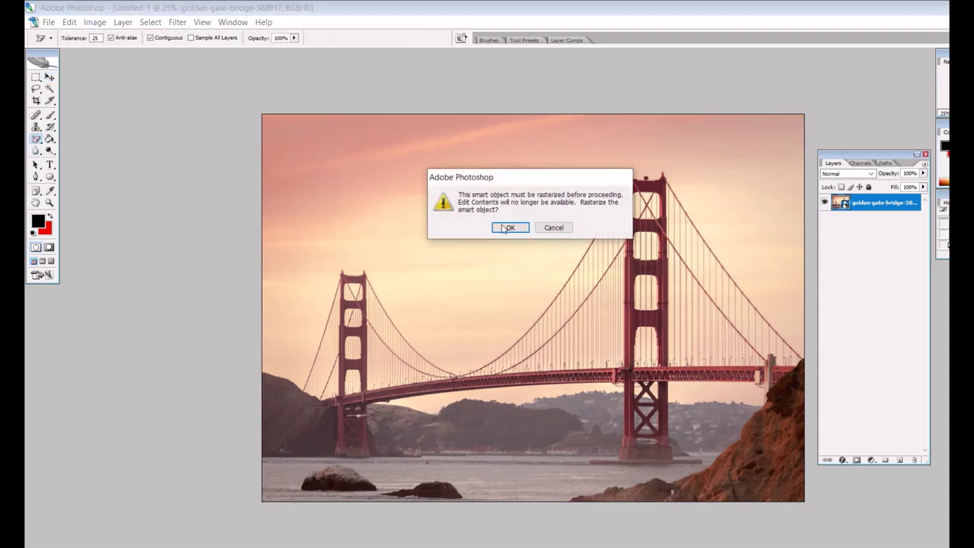
{"action": "left_click", "coordinate": [504, 227]}
{"action": "left_click", "coordinate": [359, 156]}
{"action": "left_click", "coordinate": [306, 145]}
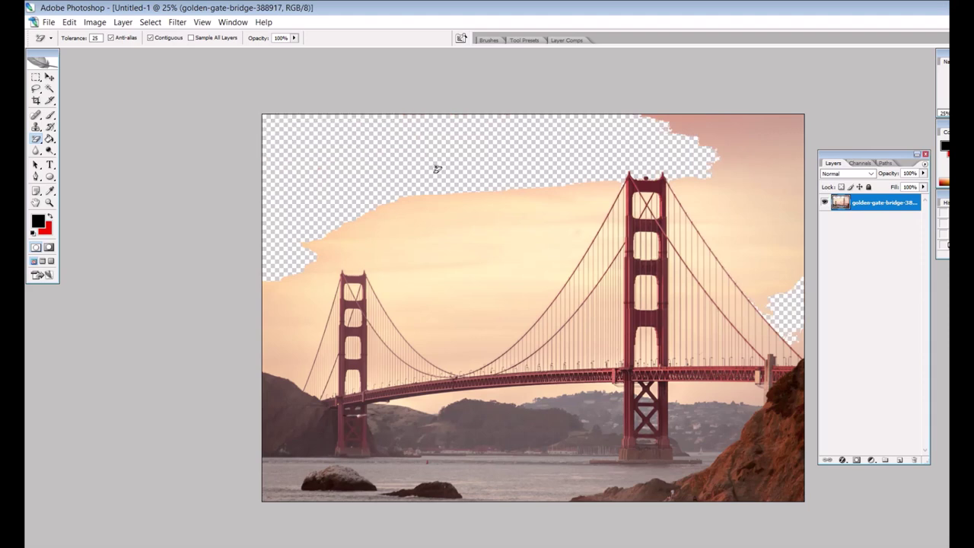
{"action": "left_click", "coordinate": [727, 138]}
{"action": "left_click", "coordinate": [757, 184]}
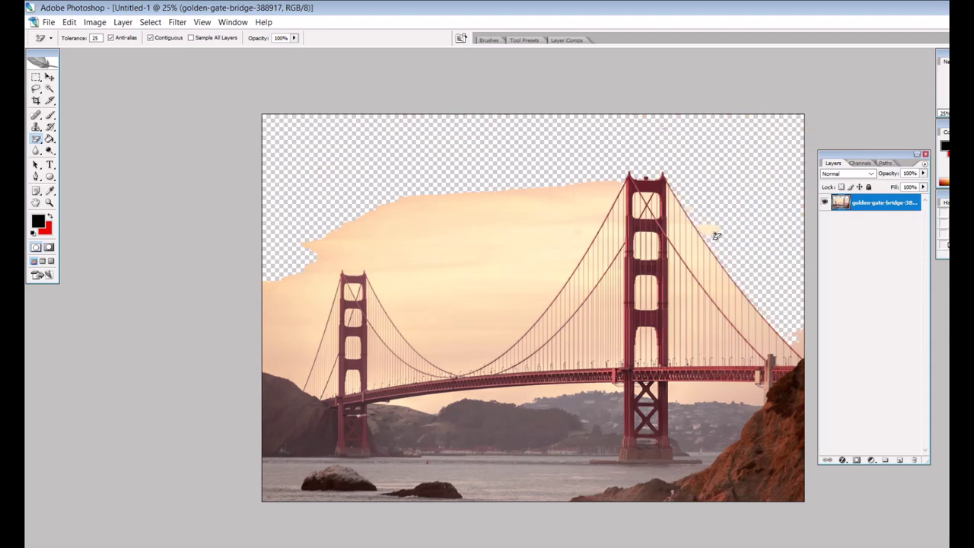
{"action": "left_click", "coordinate": [568, 227]}
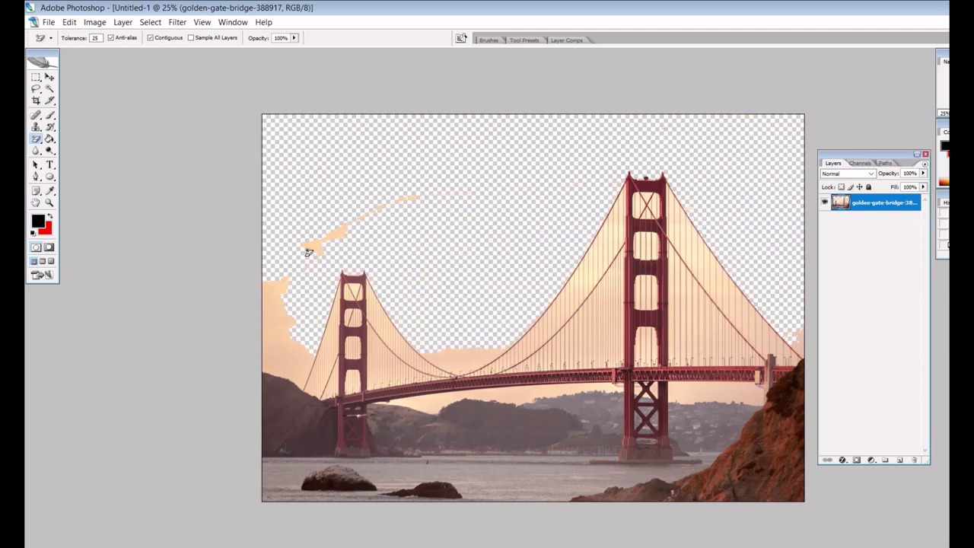
{"action": "left_click", "coordinate": [265, 314]}
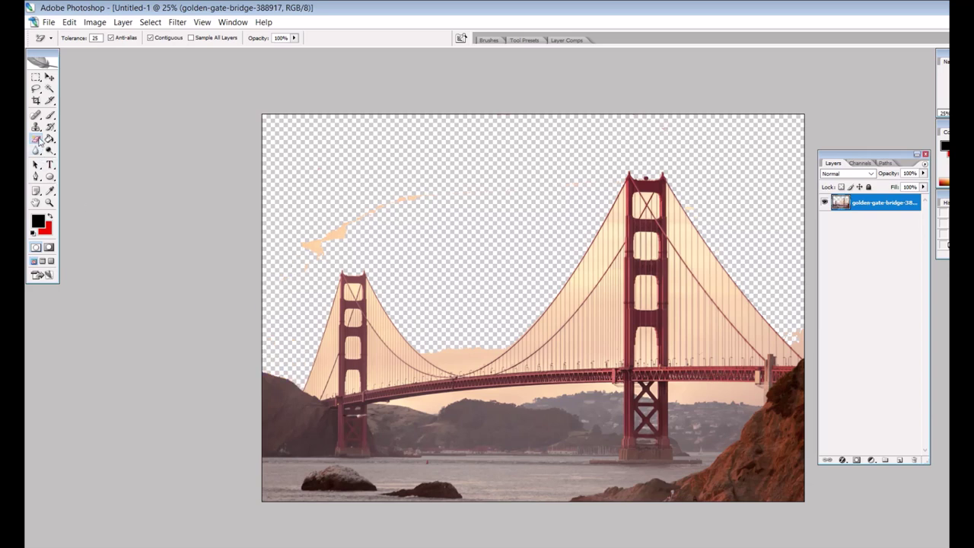
- Set the Background Eraser to 353 px and erase the sky around the right tower
{"action": "left_click", "coordinate": [36, 140]}
{"action": "left_click", "coordinate": [75, 146]}
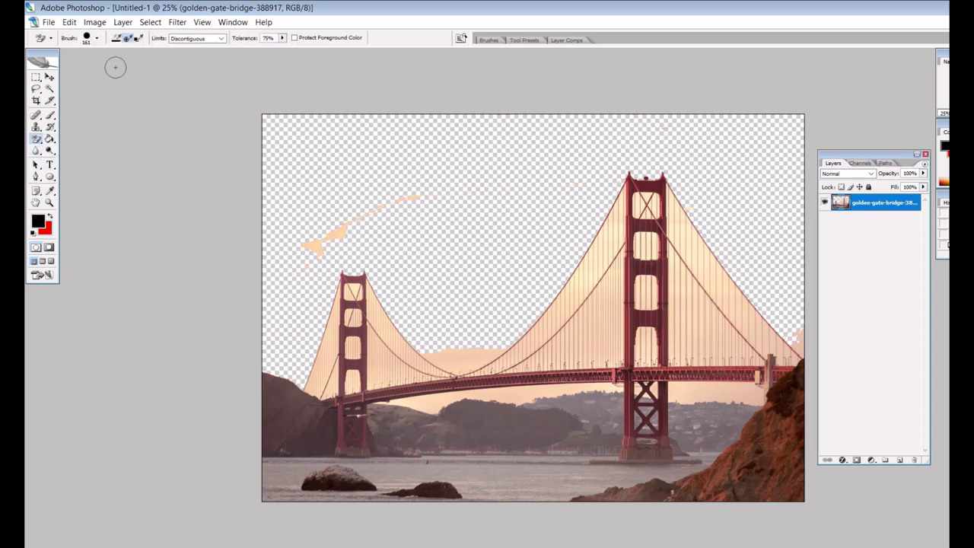
{"action": "left_click", "coordinate": [97, 38]}
{"action": "left_click_drag", "start_coordinate": [109, 64], "coordinate": [124, 65]}
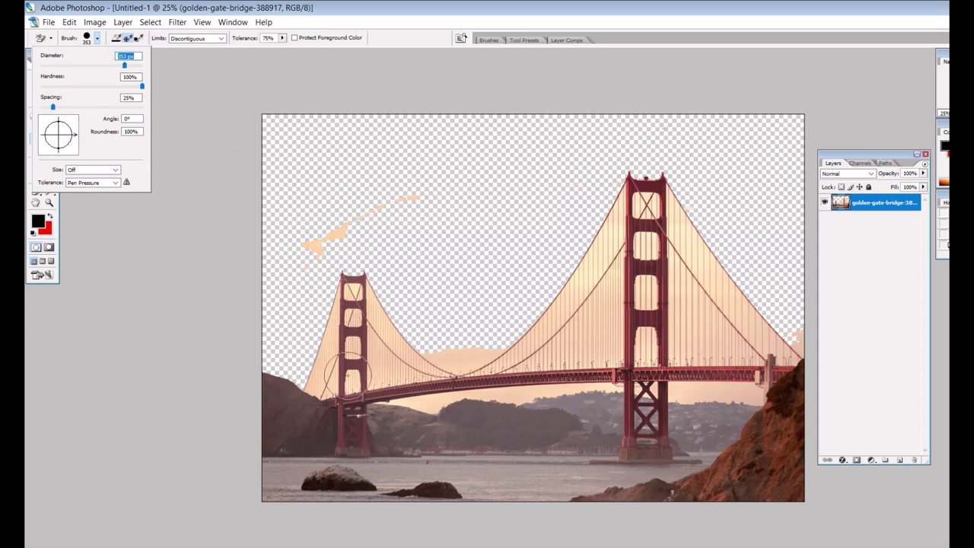
{"action": "left_click", "coordinate": [585, 251]}
{"action": "mouse_move", "coordinate": [627, 243]}
{"action": "left_mouse_down"}
{"action": "mouse_move", "coordinate": [648, 205]}
{"action": "mouse_move", "coordinate": [603, 227]}
{"action": "mouse_move", "coordinate": [624, 180]}
{"action": "mouse_move", "coordinate": [649, 167]}
{"action": "mouse_move", "coordinate": [706, 246]}
{"action": "mouse_move", "coordinate": [776, 309]}
{"action": "mouse_move", "coordinate": [796, 346]}
{"action": "mouse_move", "coordinate": [608, 350]}
{"action": "mouse_move", "coordinate": [655, 322]}
{"action": "mouse_move", "coordinate": [765, 317]}
{"action": "mouse_move", "coordinate": [609, 280]}
{"action": "mouse_move", "coordinate": [689, 258]}
{"action": "mouse_move", "coordinate": [589, 287]}
{"action": "mouse_move", "coordinate": [565, 280]}
{"action": "mouse_move", "coordinate": [604, 307]}
{"action": "mouse_move", "coordinate": [561, 330]}
{"action": "mouse_move", "coordinate": [506, 330]}
{"action": "mouse_move", "coordinate": [564, 345]}
{"action": "mouse_move", "coordinate": [593, 370]}
{"action": "mouse_move", "coordinate": [464, 360]}
{"action": "mouse_move", "coordinate": [351, 391]}
{"action": "mouse_move", "coordinate": [313, 376]}
{"action": "mouse_move", "coordinate": [318, 364]}
{"action": "mouse_move", "coordinate": [408, 334]}
{"action": "mouse_move", "coordinate": [345, 312]}
{"action": "mouse_move", "coordinate": [376, 279]}
{"action": "mouse_move", "coordinate": [325, 226]}
{"action": "mouse_move", "coordinate": [434, 190]}
{"action": "mouse_move", "coordinate": [285, 237]}
{"action": "mouse_move", "coordinate": [294, 271]}
{"action": "left_mouse_up"}
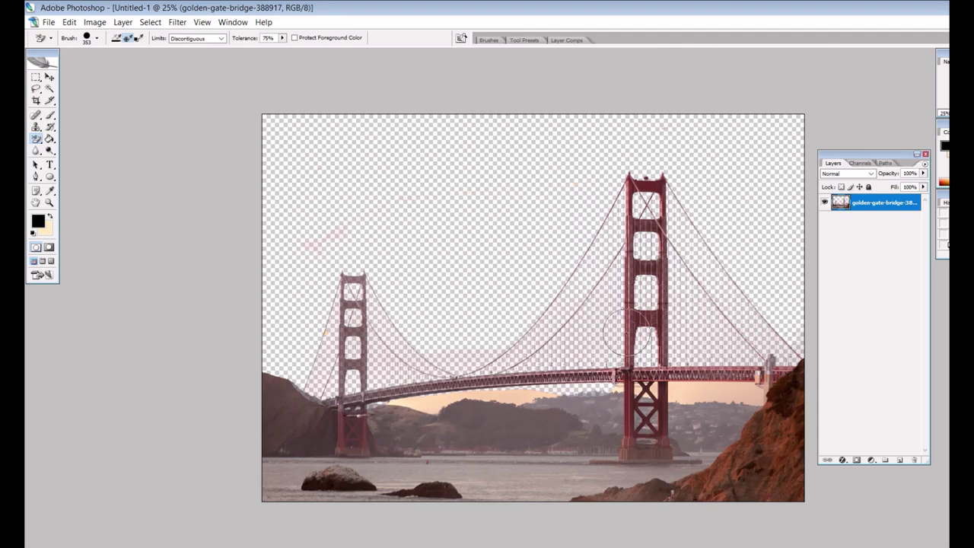
- Step back once, set Tolerance to 50%, and erase the peach sky behind the cables
{"action": "left_click", "coordinate": [69, 22]}
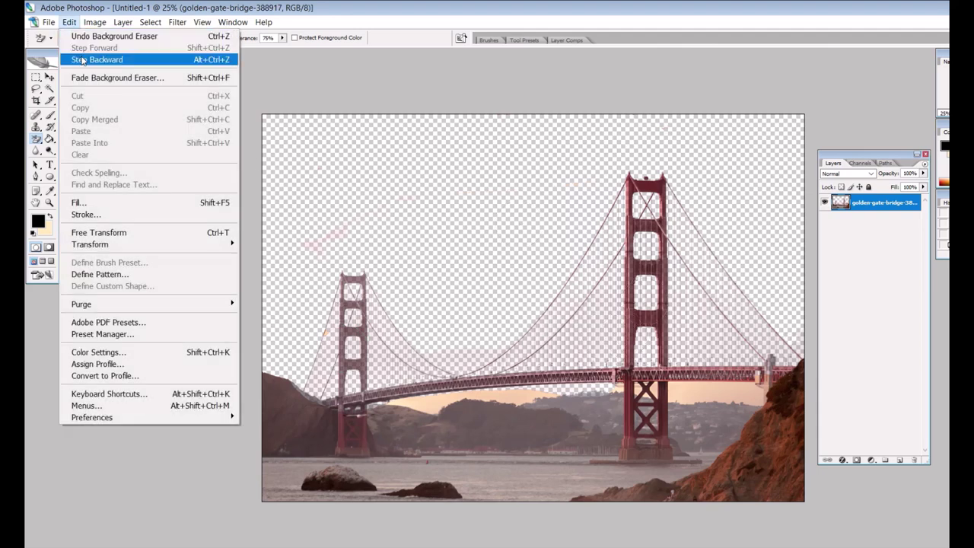
{"action": "left_click", "coordinate": [92, 58]}
{"action": "left_click", "coordinate": [276, 36]}
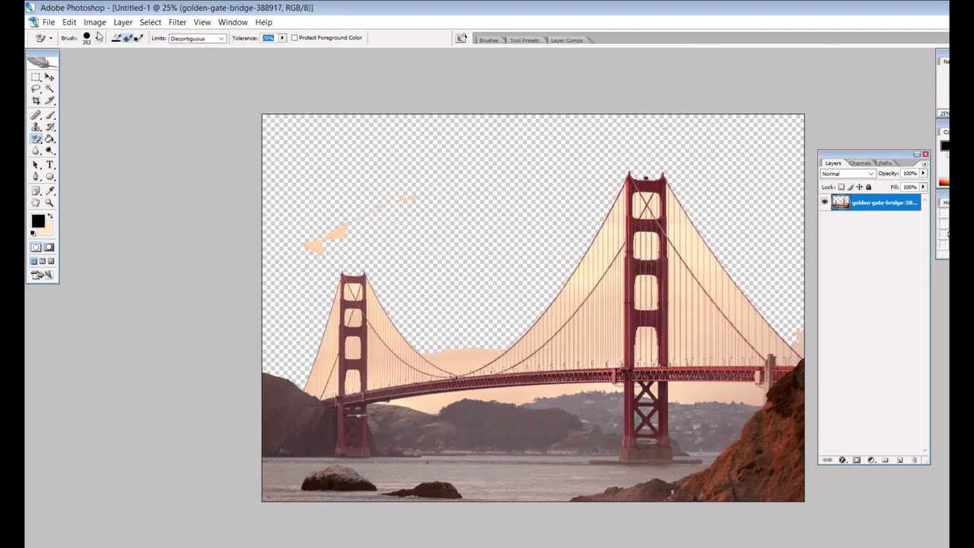
{"action": "type", "text": "50"}
{"action": "mouse_move", "coordinate": [669, 257]}
{"action": "left_mouse_down"}
{"action": "mouse_move", "coordinate": [665, 201]}
{"action": "mouse_move", "coordinate": [640, 191]}
{"action": "mouse_move", "coordinate": [605, 209]}
{"action": "mouse_move", "coordinate": [606, 220]}
{"action": "mouse_move", "coordinate": [725, 264]}
{"action": "mouse_move", "coordinate": [756, 308]}
{"action": "mouse_move", "coordinate": [787, 324]}
{"action": "mouse_move", "coordinate": [795, 344]}
{"action": "mouse_move", "coordinate": [770, 361]}
{"action": "mouse_move", "coordinate": [573, 355]}
{"action": "mouse_move", "coordinate": [618, 333]}
{"action": "mouse_move", "coordinate": [746, 328]}
{"action": "mouse_move", "coordinate": [618, 297]}
{"action": "mouse_move", "coordinate": [678, 278]}
{"action": "mouse_move", "coordinate": [580, 258]}
{"action": "mouse_move", "coordinate": [602, 292]}
{"action": "mouse_move", "coordinate": [546, 326]}
{"action": "mouse_move", "coordinate": [551, 350]}
{"action": "mouse_move", "coordinate": [523, 365]}
{"action": "mouse_move", "coordinate": [323, 373]}
{"action": "mouse_move", "coordinate": [323, 354]}
{"action": "mouse_move", "coordinate": [397, 344]}
{"action": "mouse_move", "coordinate": [368, 315]}
{"action": "mouse_move", "coordinate": [376, 263]}
{"action": "mouse_move", "coordinate": [307, 242]}
{"action": "mouse_move", "coordinate": [429, 190]}
{"action": "mouse_move", "coordinate": [289, 213]}
{"action": "left_mouse_up"}
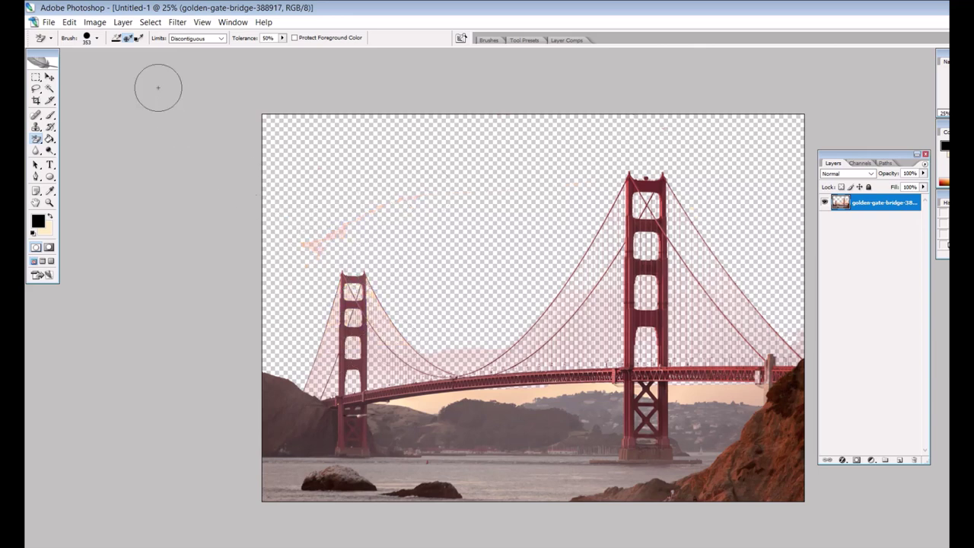
- Erase the orange sky beneath the bridge deck with the Background Eraser
{"action": "left_click", "coordinate": [50, 77]}
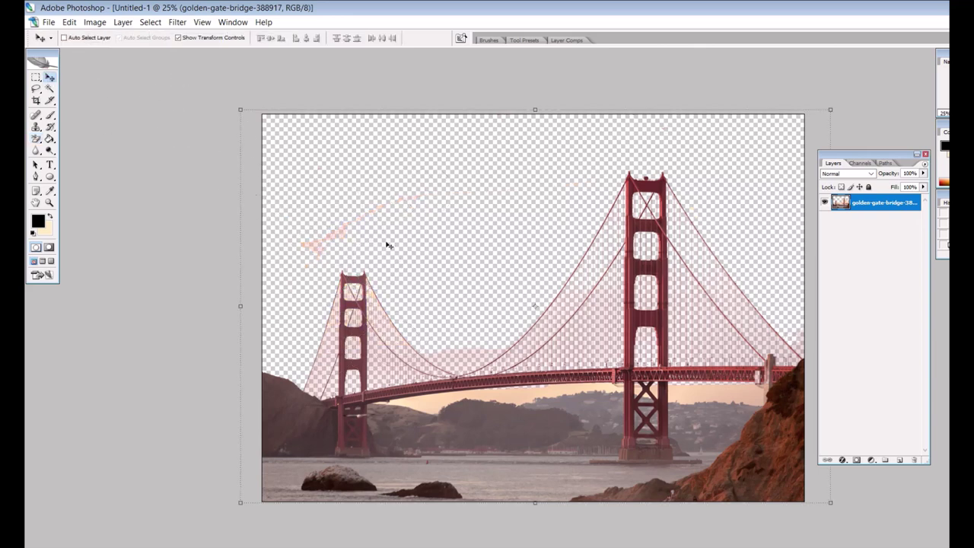
{"action": "left_click", "coordinate": [36, 139]}
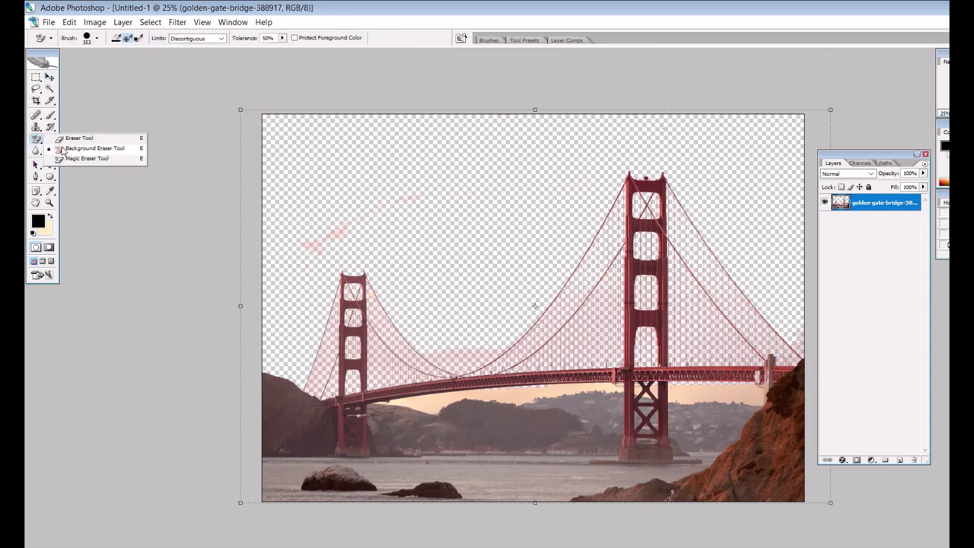
{"action": "left_click", "coordinate": [75, 152]}
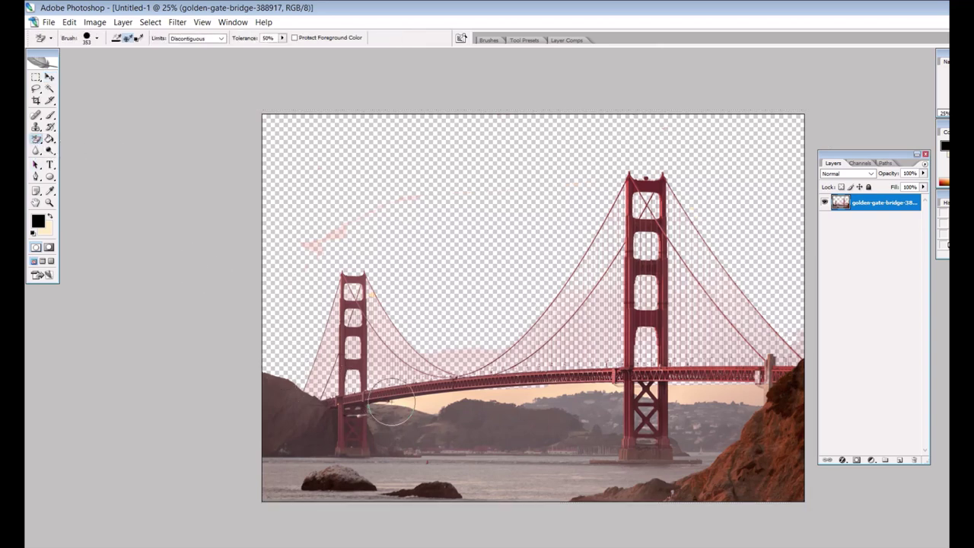
{"action": "mouse_move", "coordinate": [398, 405]}
{"action": "left_mouse_down"}
{"action": "mouse_move", "coordinate": [605, 386]}
{"action": "mouse_move", "coordinate": [795, 385]}
{"action": "left_mouse_up"}
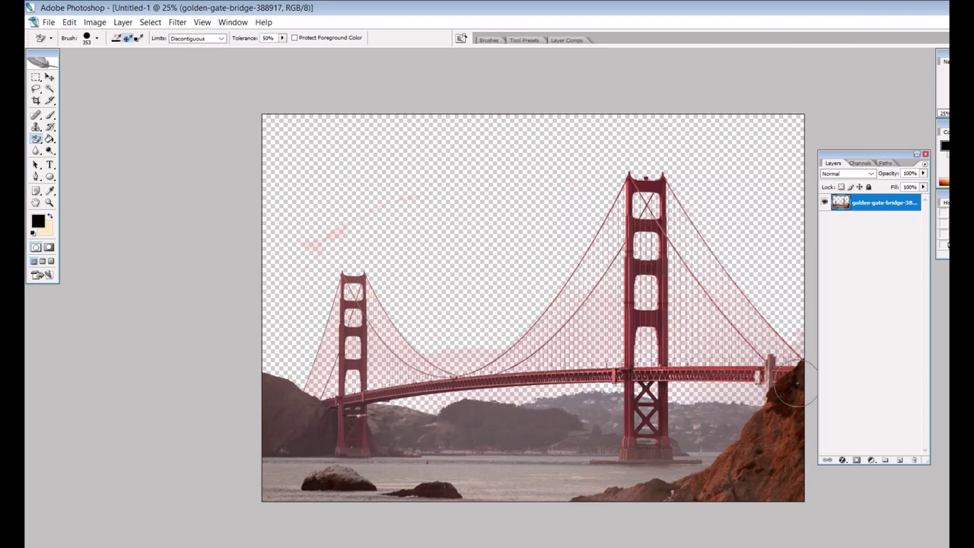
- Add Layer 1 beneath the bridge and paint-bucket fill it with bright magenta
{"action": "left_click", "coordinate": [901, 461]}
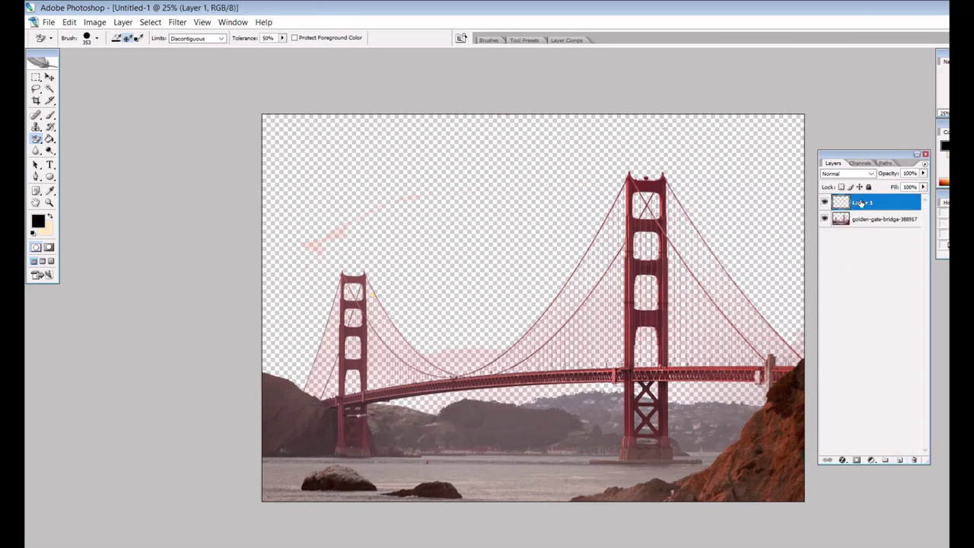
{"action": "left_click_drag", "start_coordinate": [861, 203], "coordinate": [872, 230]}
{"action": "left_click", "coordinate": [36, 221]}
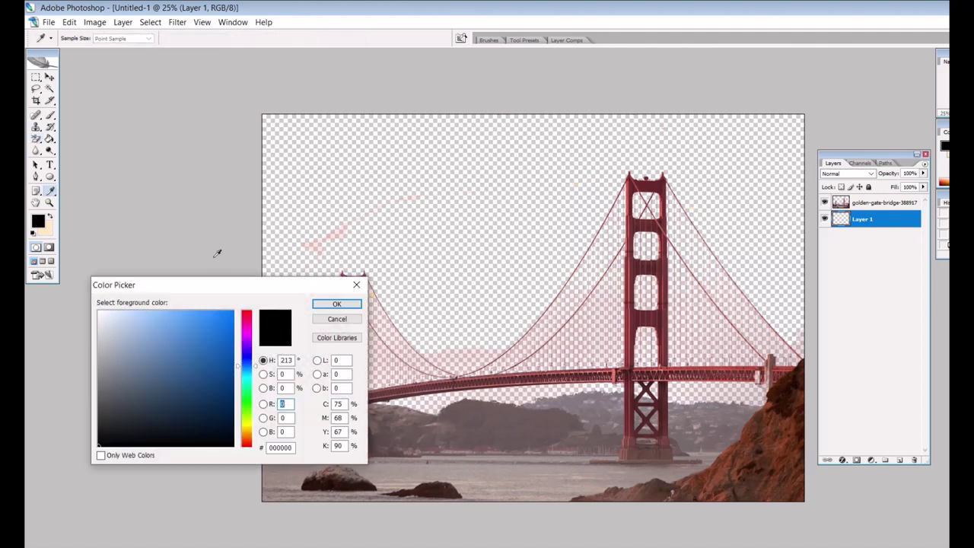
{"action": "left_click", "coordinate": [237, 335]}
{"action": "left_click", "coordinate": [233, 311]}
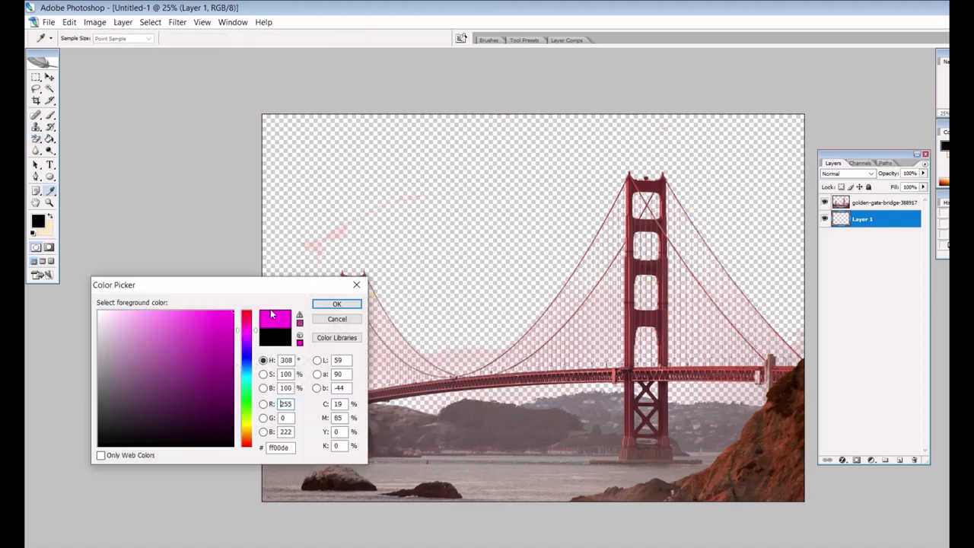
{"action": "left_click", "coordinate": [336, 304]}
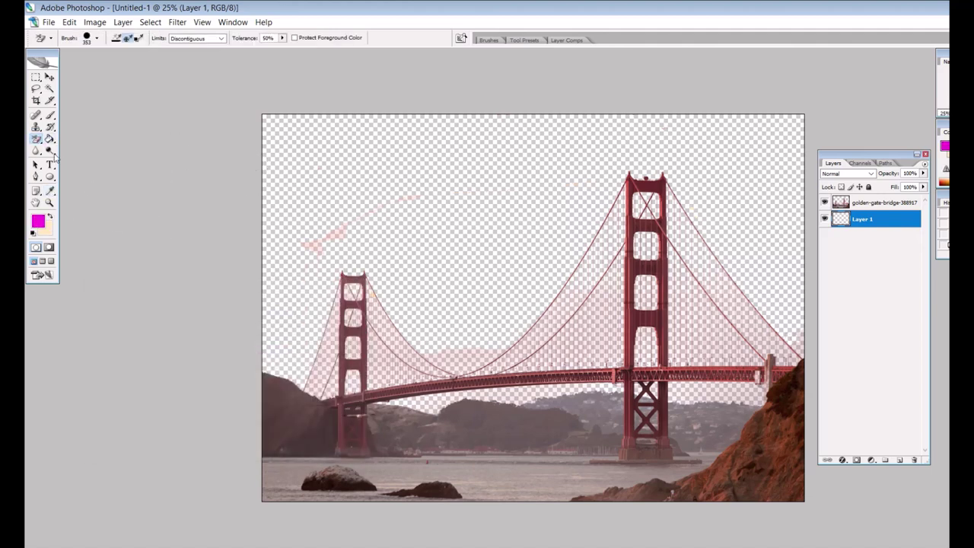
{"action": "left_click", "coordinate": [50, 139]}
{"action": "left_click", "coordinate": [290, 228]}
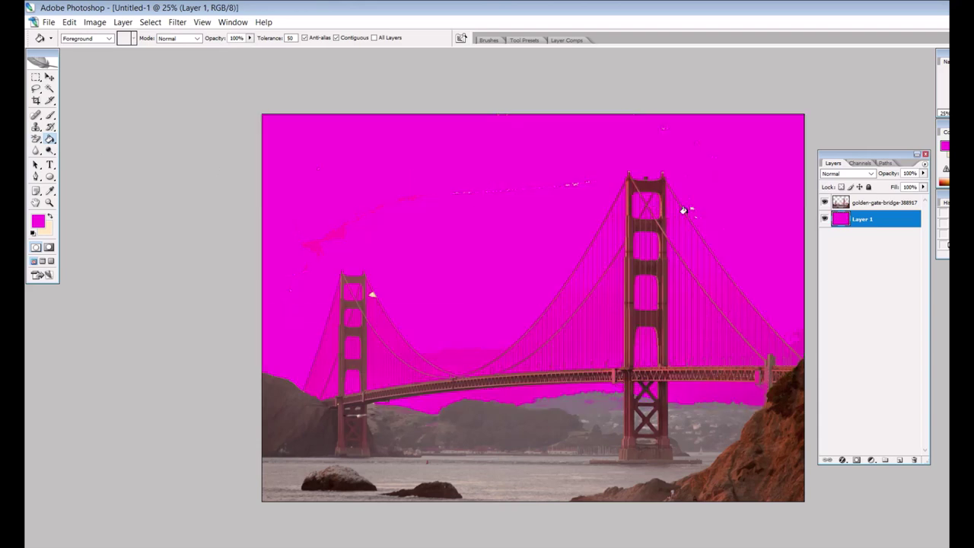
- Erase leftover sky bits on the bridge layer with a 292 px Eraser, then Magic and Background Erasers
{"action": "left_click", "coordinate": [37, 141]}
{"action": "left_click", "coordinate": [73, 137]}
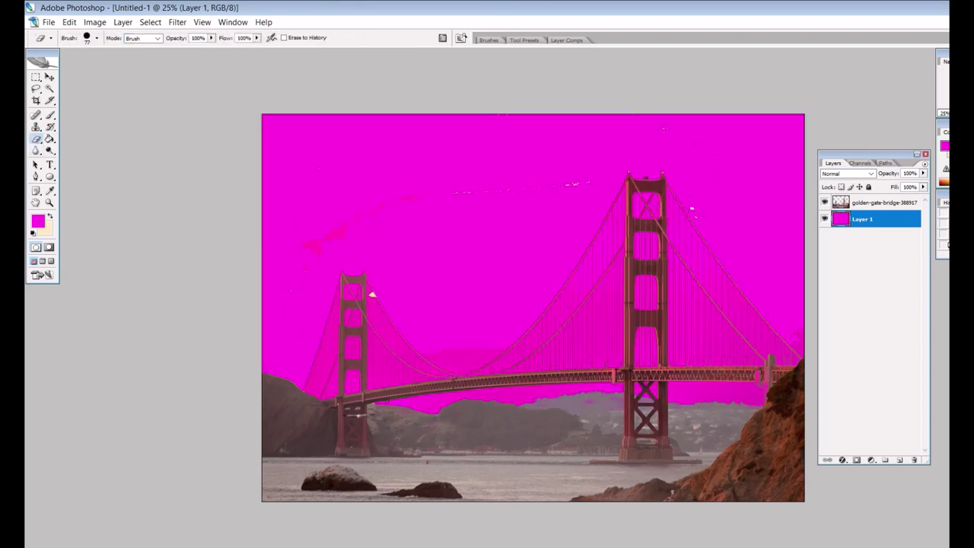
{"action": "left_click", "coordinate": [882, 202]}
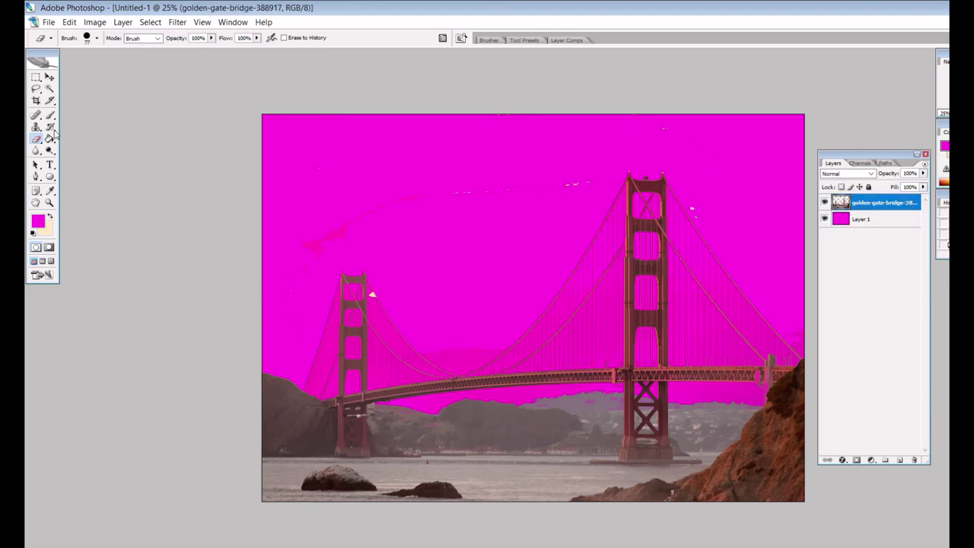
{"action": "left_click", "coordinate": [97, 39]}
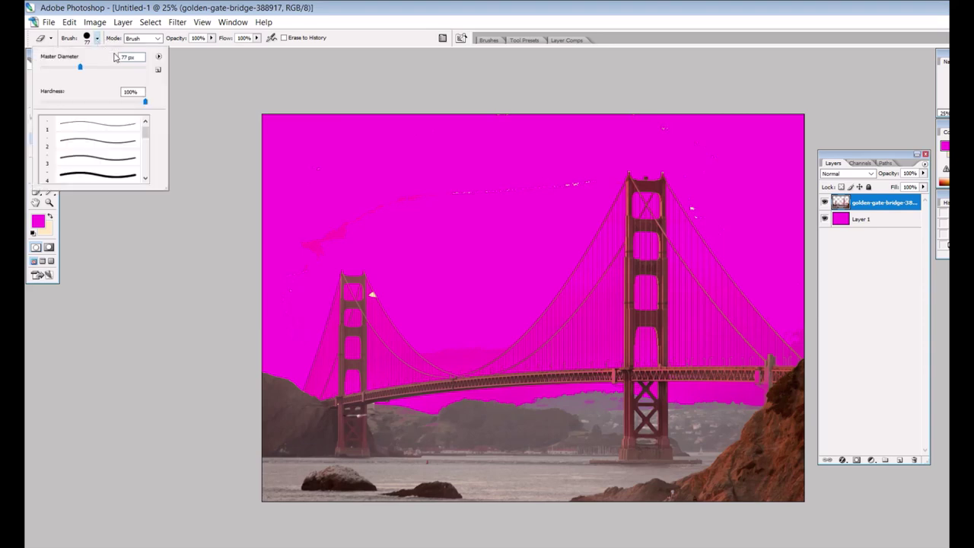
{"action": "left_click_drag", "start_coordinate": [114, 66], "coordinate": [124, 66]}
{"action": "key", "text": "Return"}
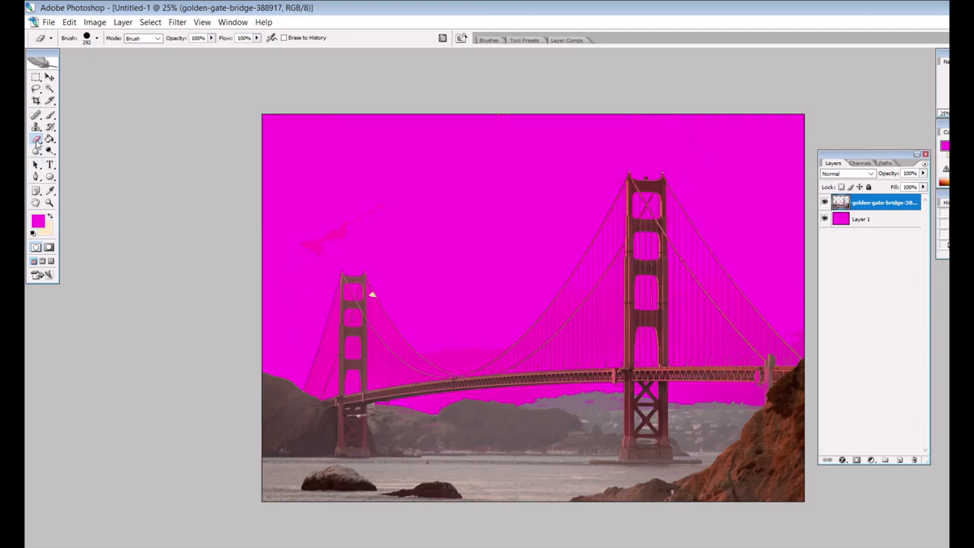
{"action": "left_click_drag", "start_coordinate": [37, 142], "coordinate": [80, 161]}
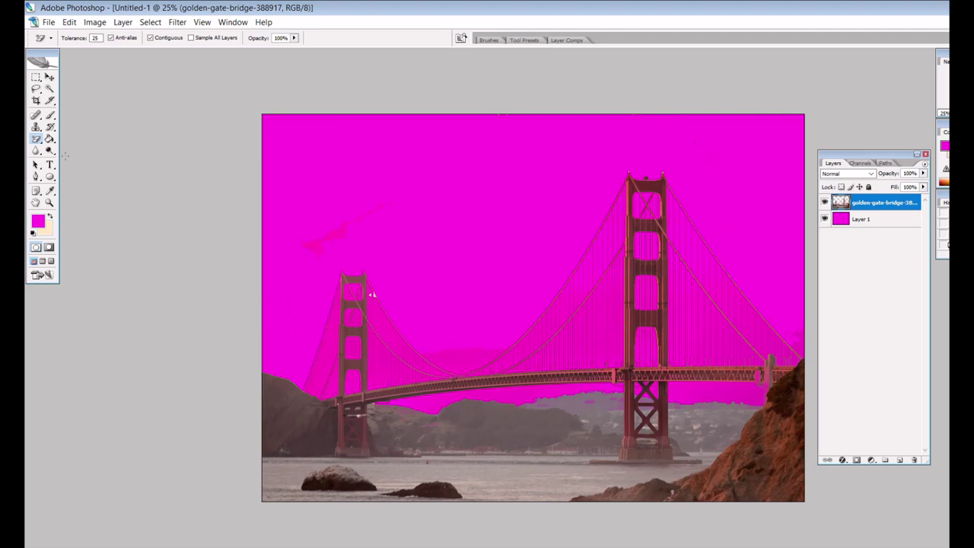
{"action": "left_click_drag", "start_coordinate": [38, 142], "coordinate": [80, 152]}
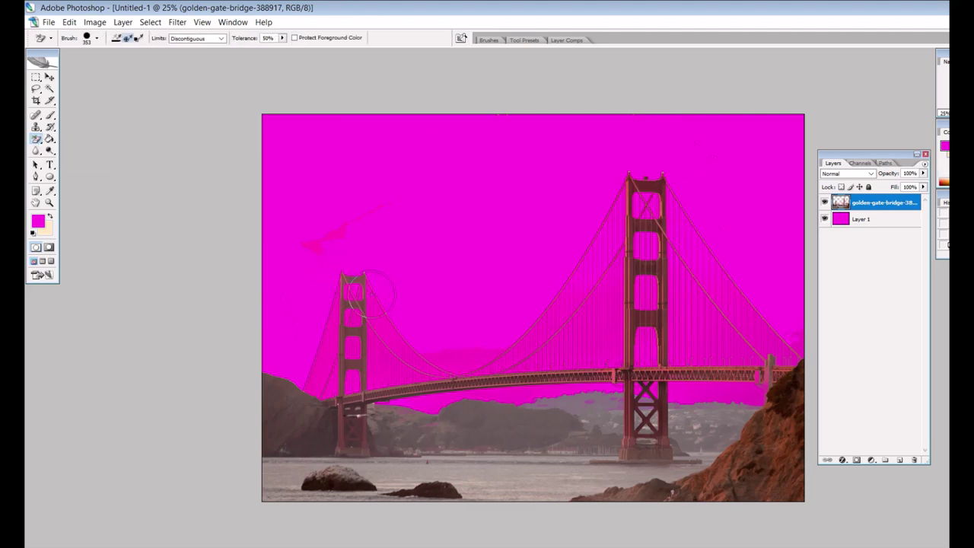
{"action": "left_click", "coordinate": [50, 77]}
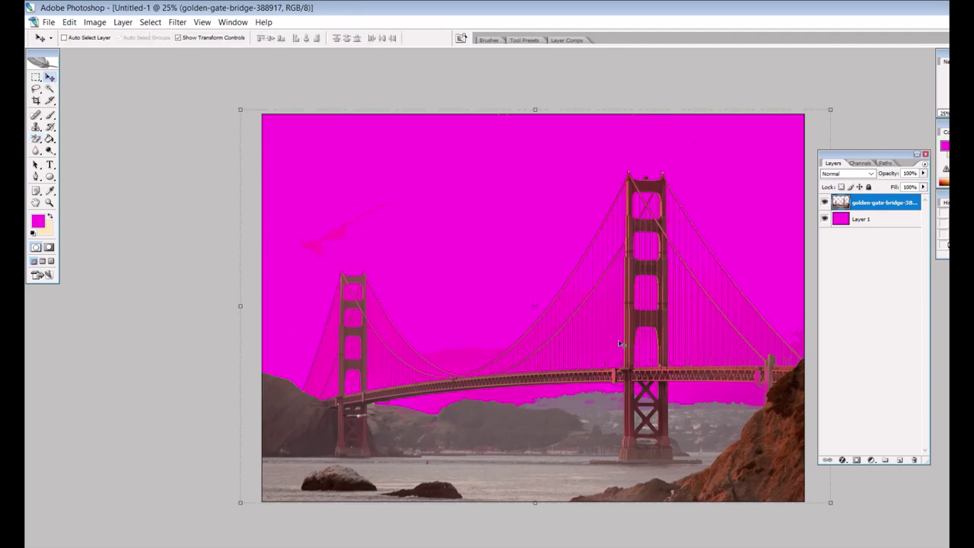
- Hide the magenta Layer 1 and place the 'cat standing' image
{"action": "left_click", "coordinate": [825, 220]}
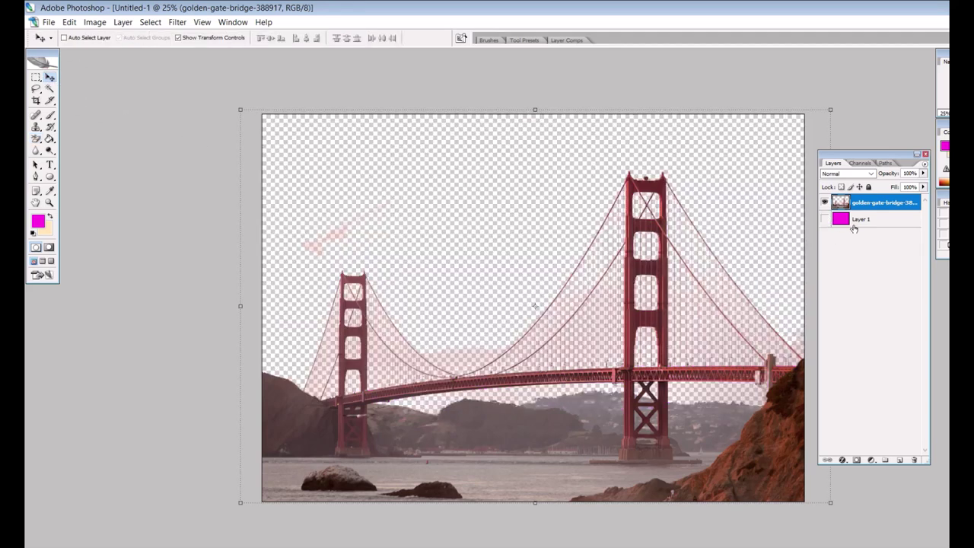
{"action": "left_click", "coordinate": [48, 22]}
{"action": "left_click", "coordinate": [80, 221]}
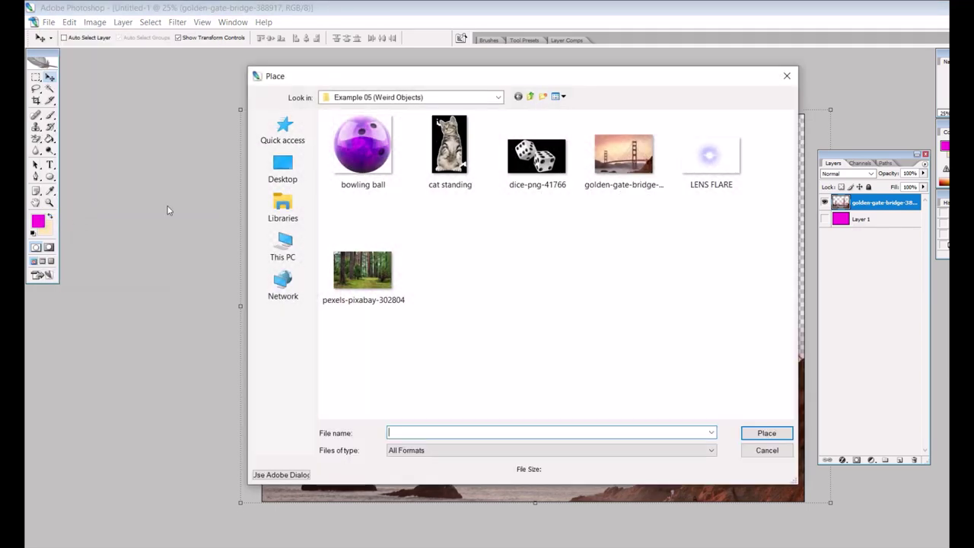
{"action": "double_click", "coordinate": [449, 149]}
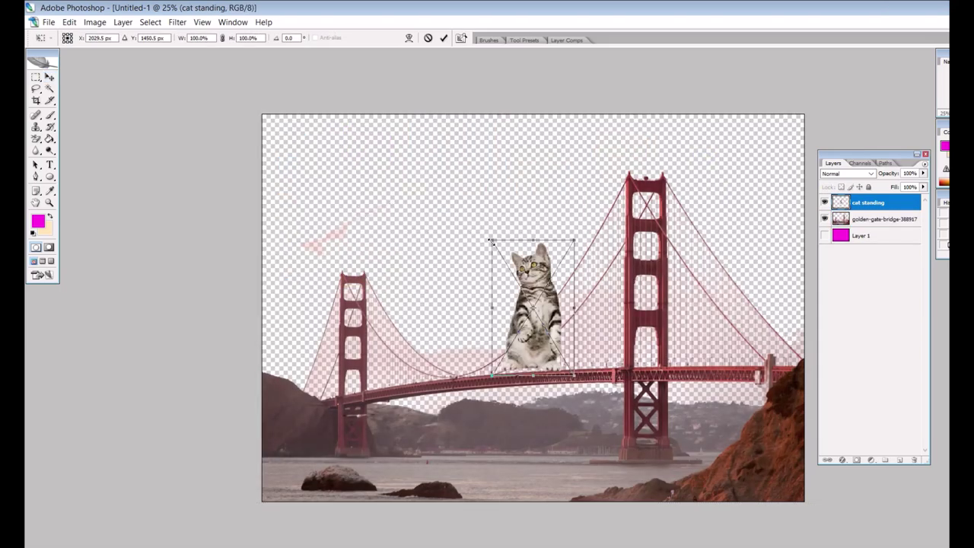
- Enlarge the cat to about 259% between the towers and move its layer below the bridge
{"action": "left_click_drag", "start_coordinate": [491, 241], "coordinate": [383, 61]}
{"action": "left_click_drag", "start_coordinate": [455, 178], "coordinate": [490, 243]}
{"action": "left_click_drag", "start_coordinate": [424, 132], "coordinate": [396, 91]}
{"action": "left_click_drag", "start_coordinate": [478, 188], "coordinate": [498, 207]}
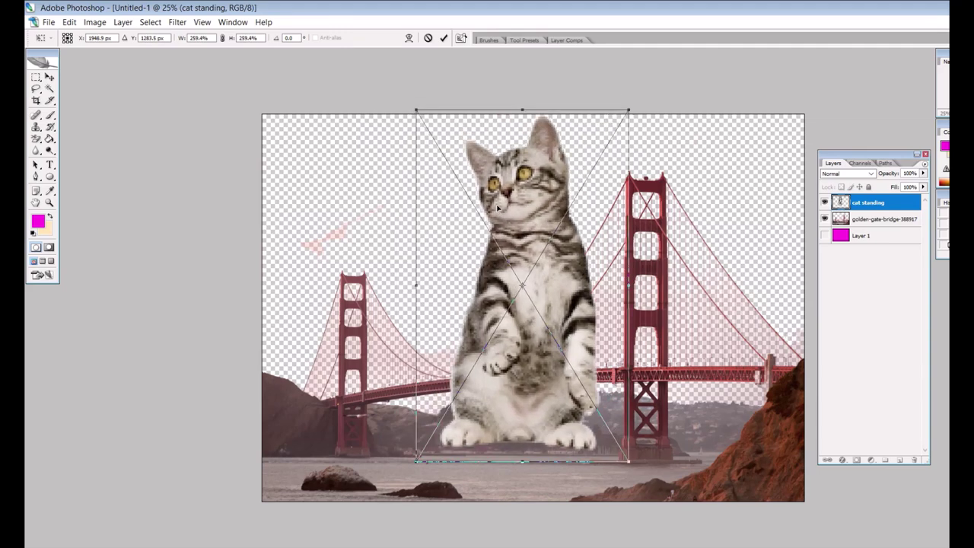
{"action": "left_click", "coordinate": [50, 77]}
{"action": "left_click", "coordinate": [483, 222]}
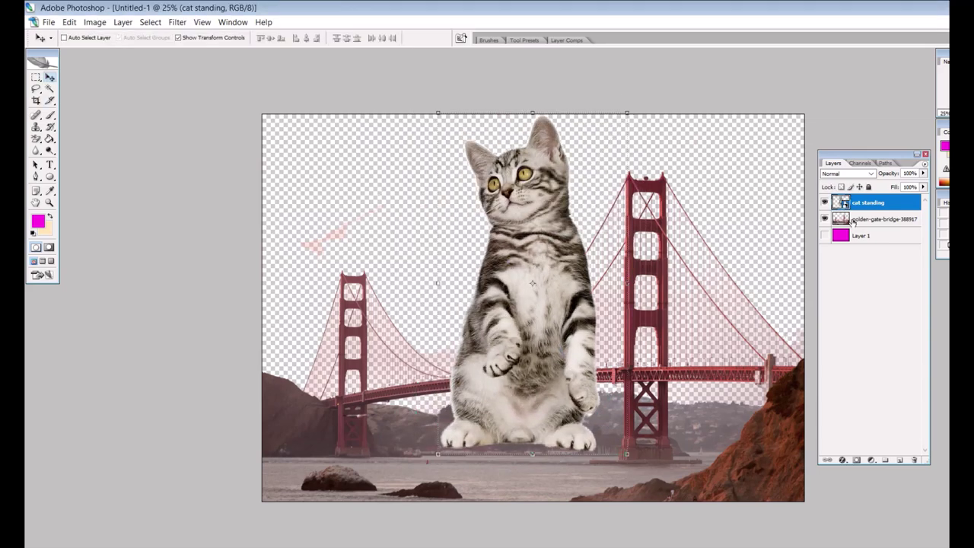
{"action": "left_click_drag", "start_coordinate": [871, 209], "coordinate": [874, 229]}
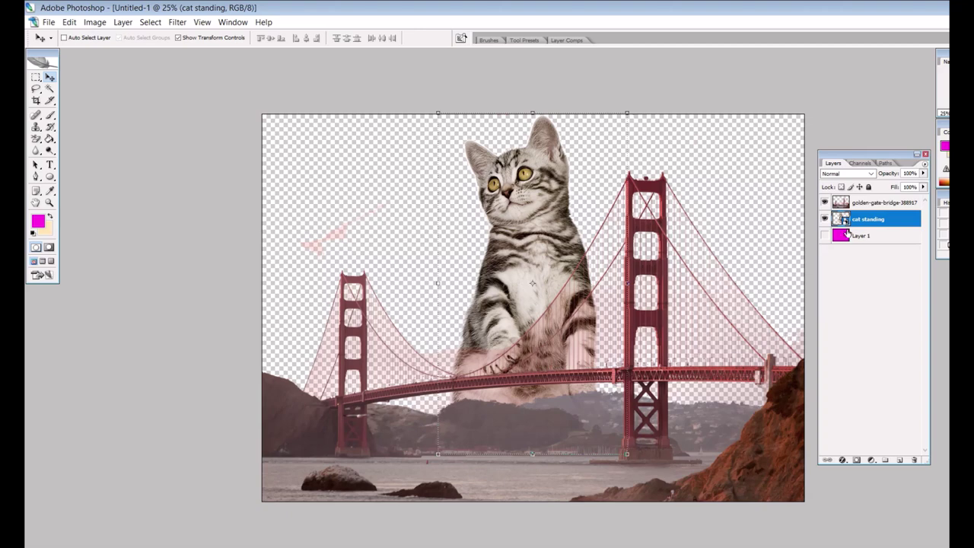
- Place tree-736875 from Example 04 (Reverse), nudge it up, and stack the cat layer above it
{"action": "left_click", "coordinate": [48, 22]}
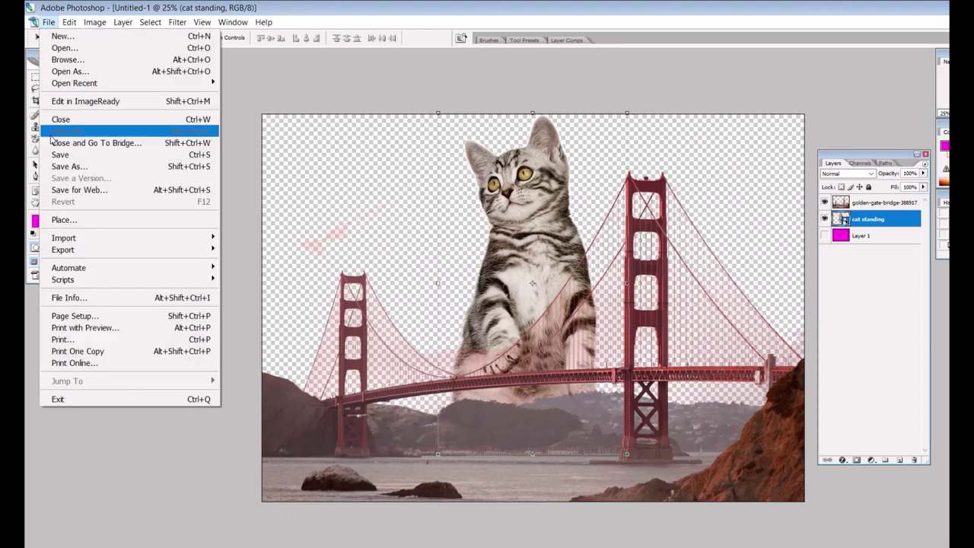
{"action": "left_click", "coordinate": [61, 220]}
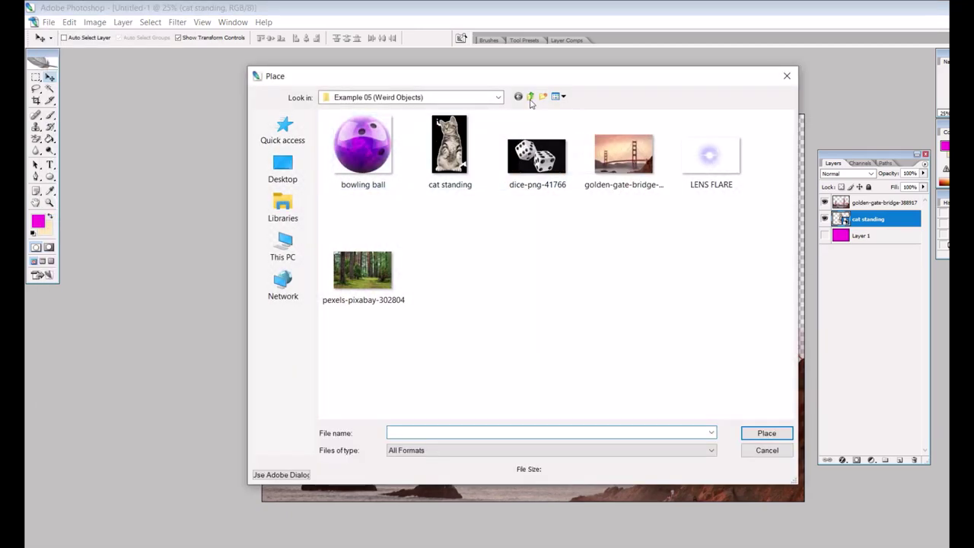
{"action": "left_click", "coordinate": [529, 98]}
{"action": "double_click", "coordinate": [624, 152]}
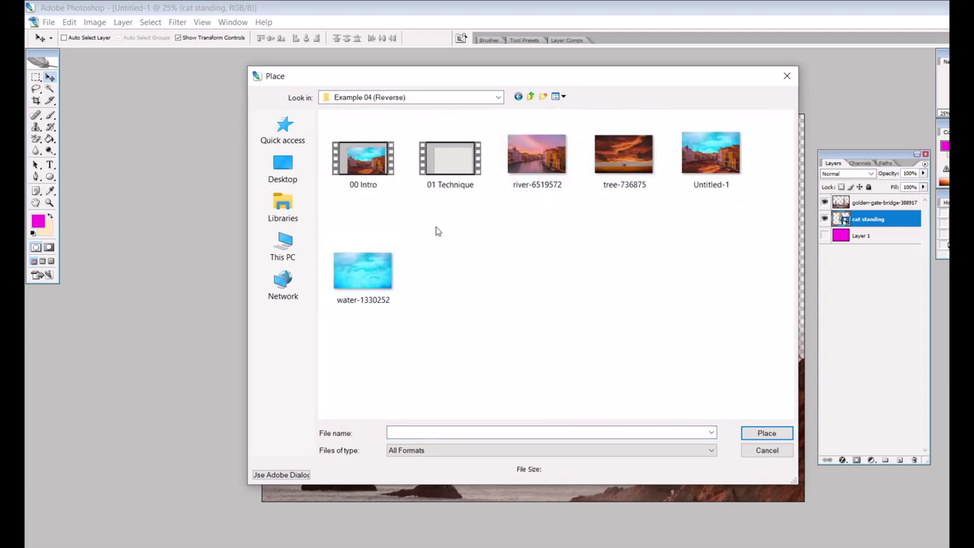
{"action": "double_click", "coordinate": [624, 156]}
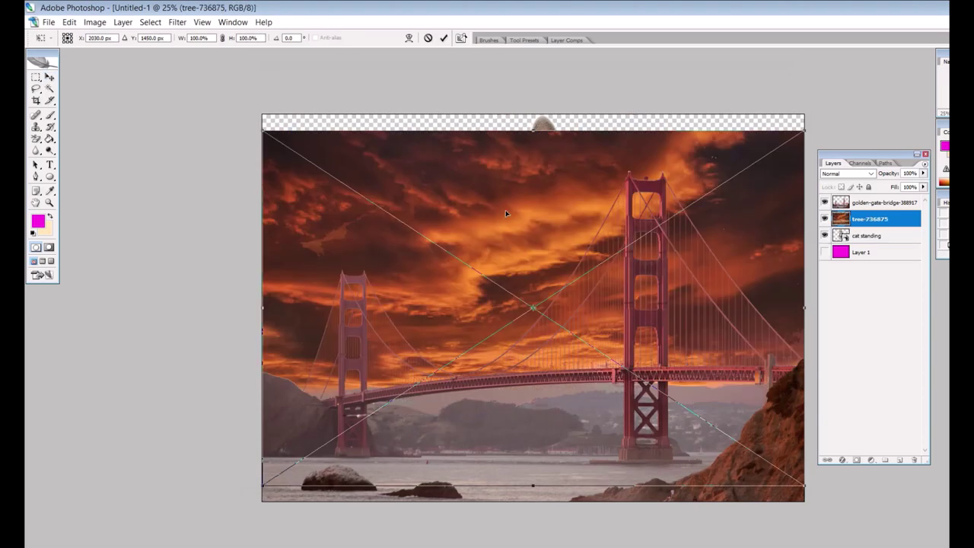
{"action": "left_click_drag", "start_coordinate": [499, 197], "coordinate": [499, 184]}
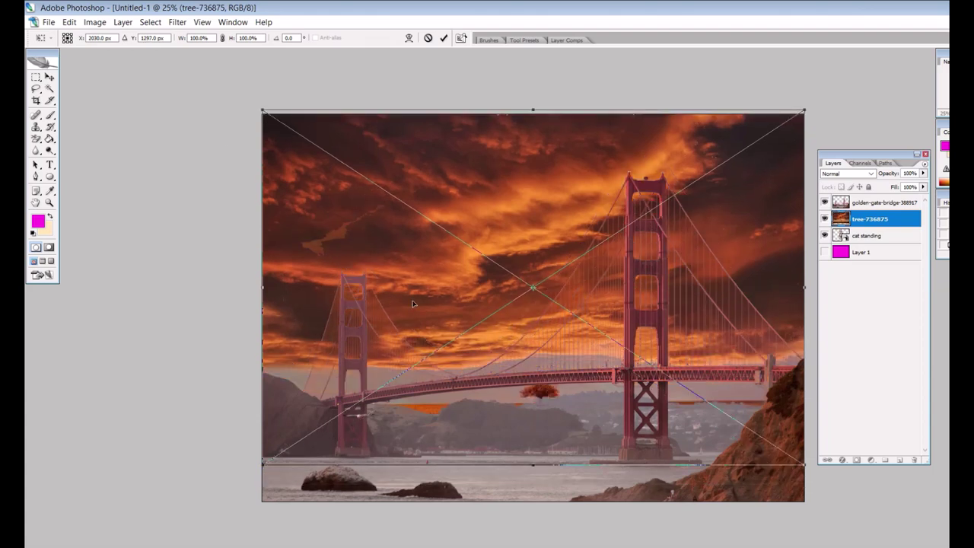
{"action": "left_click", "coordinate": [49, 77]}
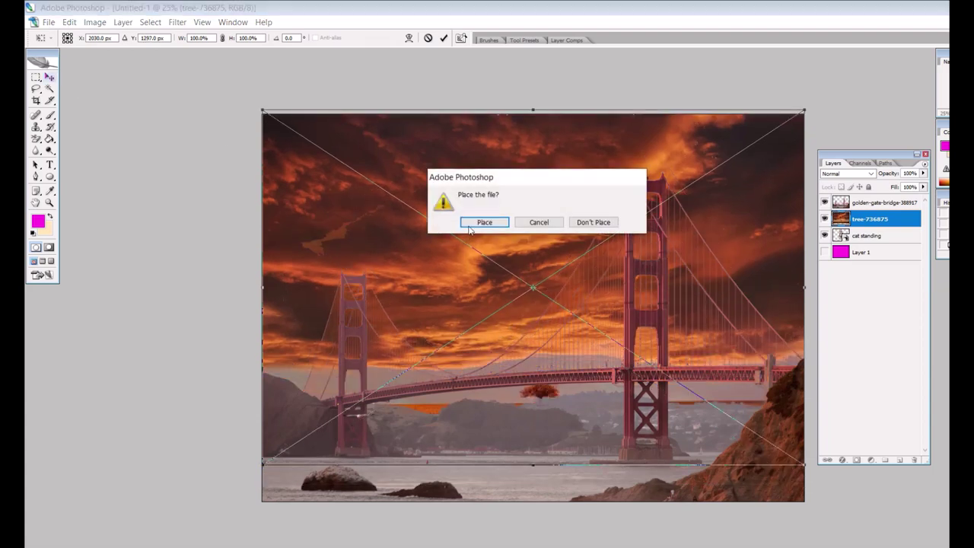
{"action": "left_click", "coordinate": [469, 227]}
{"action": "left_click_drag", "start_coordinate": [872, 238], "coordinate": [892, 220]}
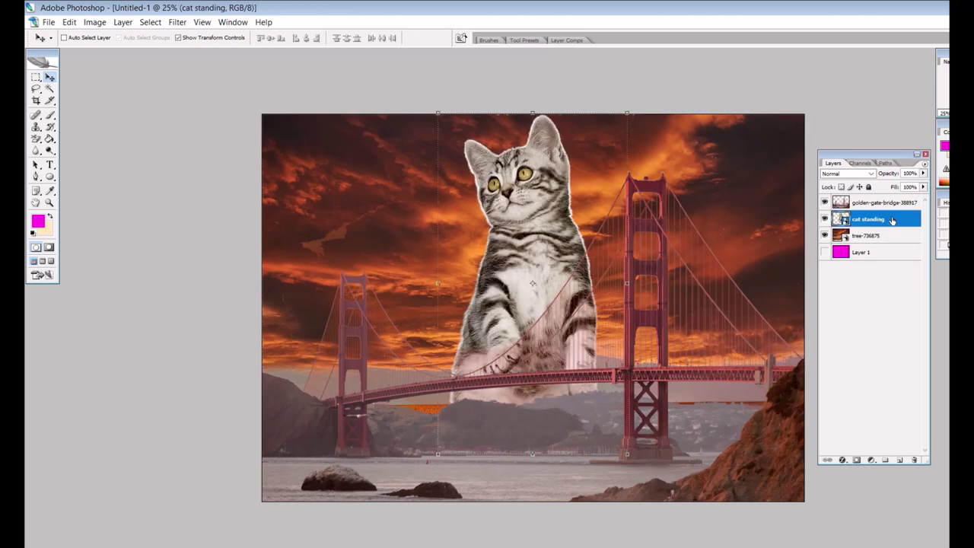
{"action": "left_click", "coordinate": [36, 76]}
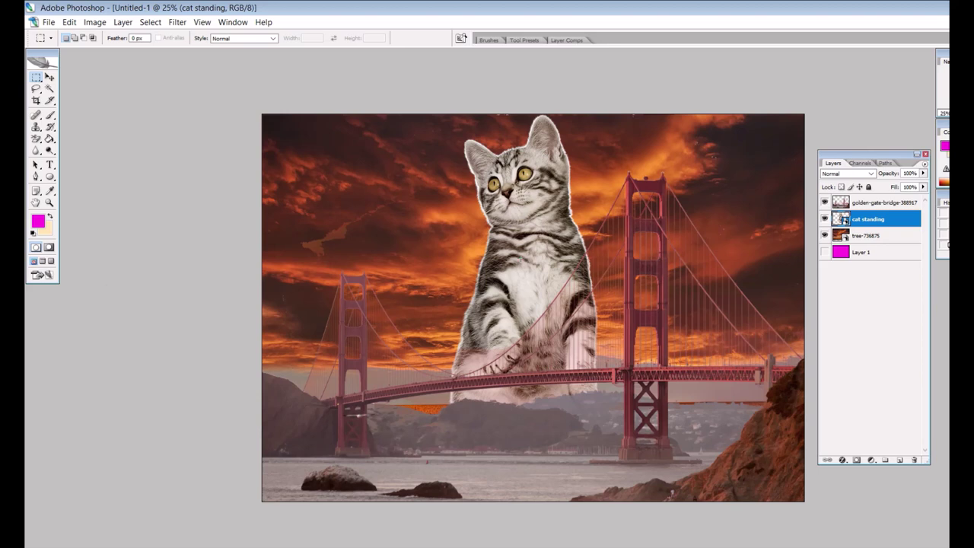
- Close the composite without saving and create a new transparent 4060x2900 document
{"action": "left_click", "coordinate": [48, 22]}
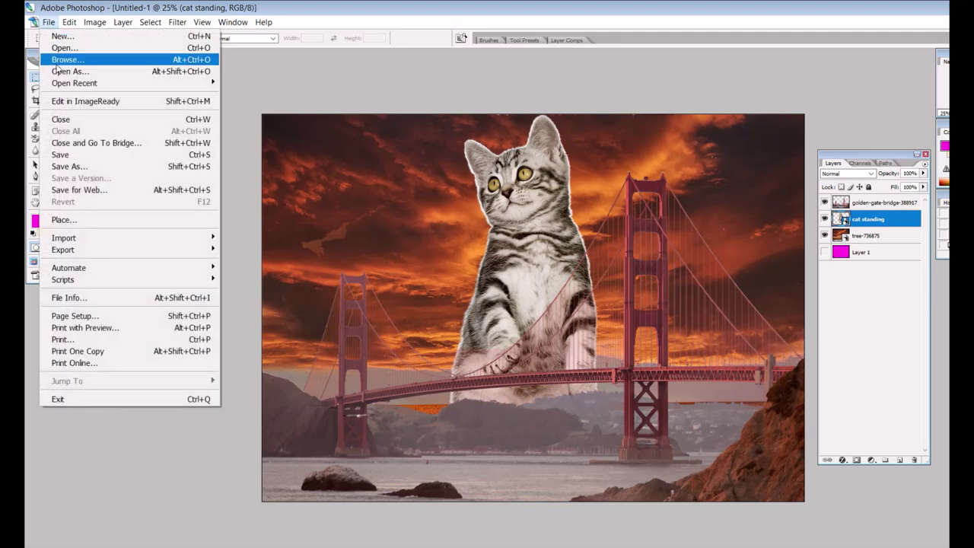
{"action": "left_click", "coordinate": [61, 119]}
{"action": "left_click", "coordinate": [516, 225]}
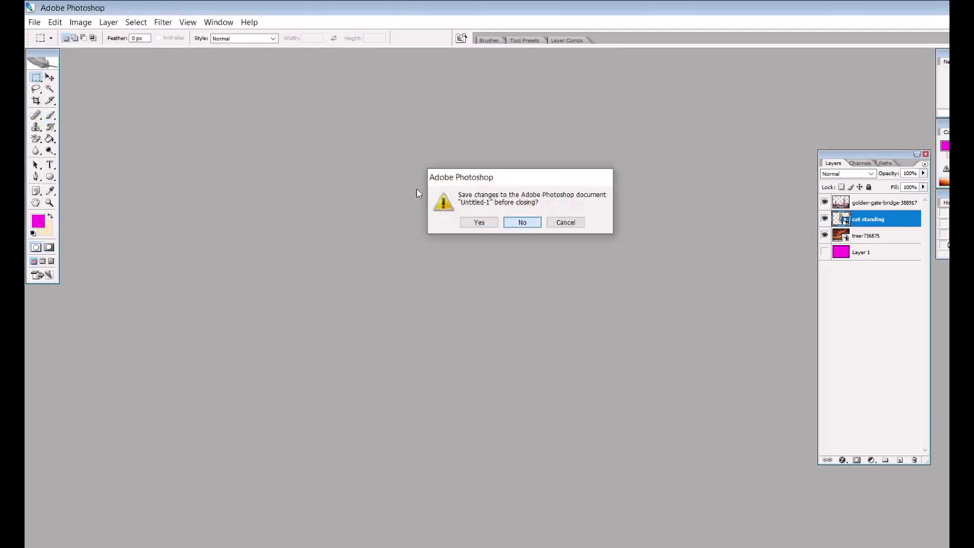
{"action": "left_click", "coordinate": [34, 22]}
{"action": "left_click", "coordinate": [39, 35]}
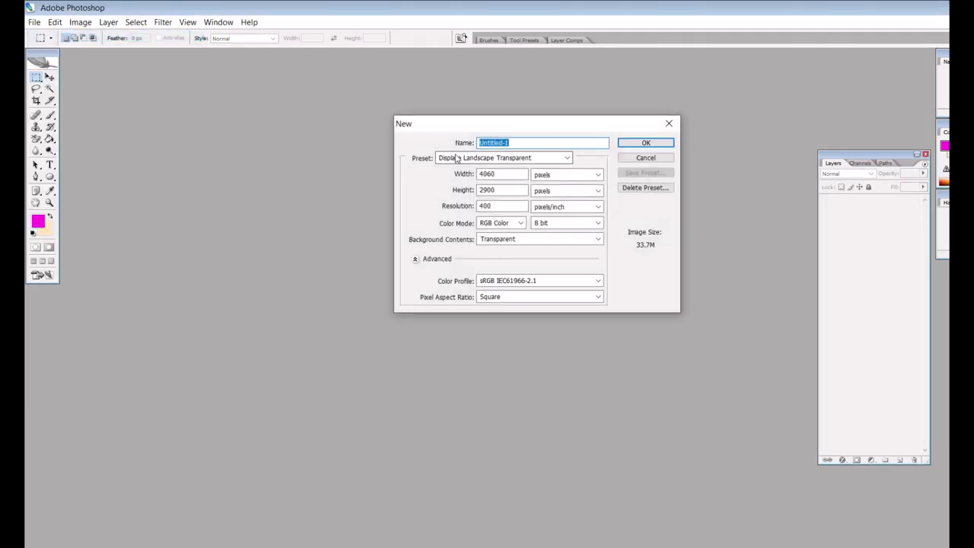
{"action": "left_click", "coordinate": [623, 146]}
{"action": "left_click", "coordinate": [575, 60]}
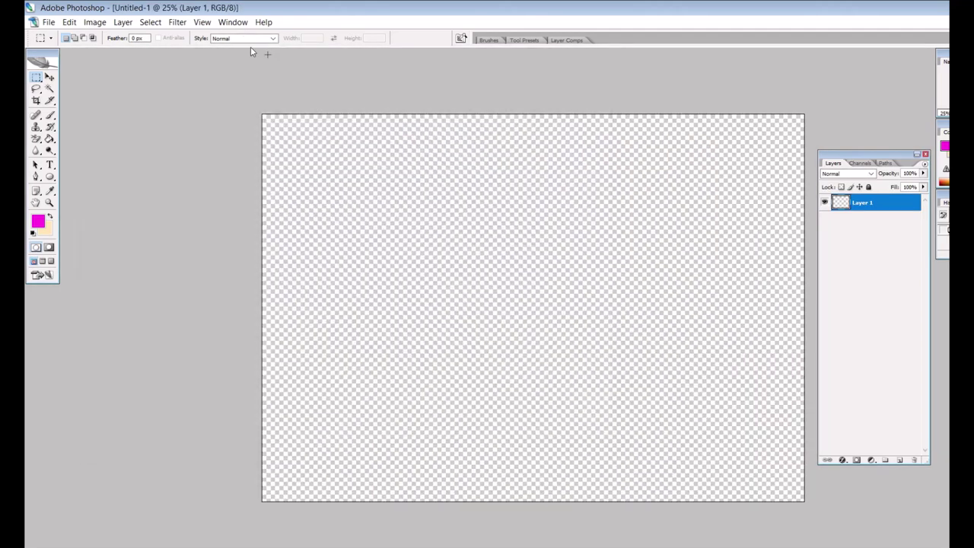
- Place the forest photo pexels-pixabay-302804, enlarged to about 113.5% to fill the canvas
{"action": "left_click", "coordinate": [48, 22]}
{"action": "left_click", "coordinate": [185, 218]}
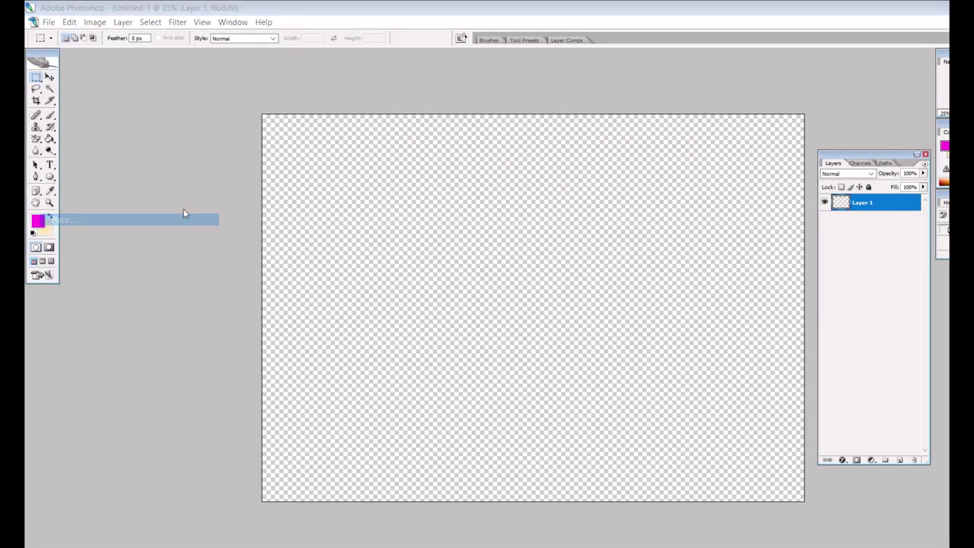
{"action": "left_click", "coordinate": [530, 96]}
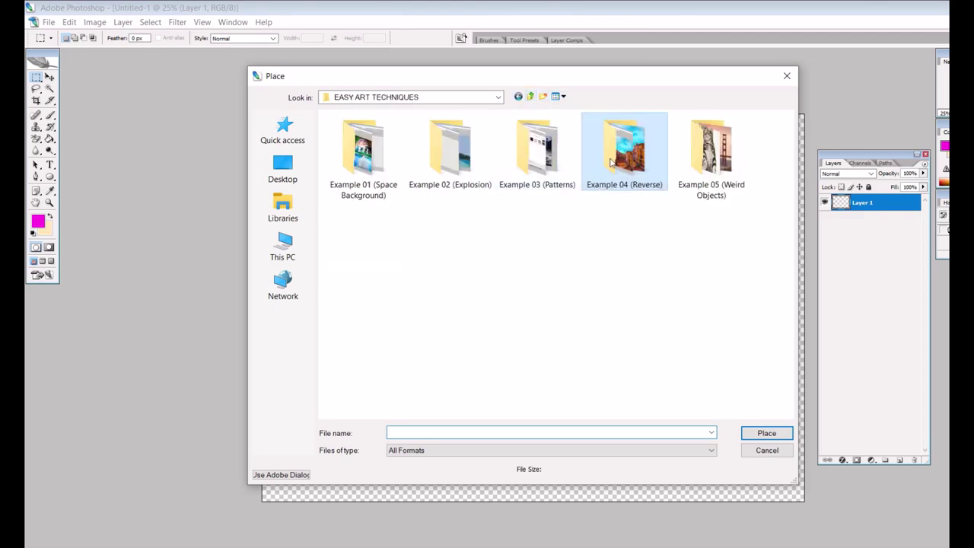
{"action": "double_click", "coordinate": [708, 153]}
{"action": "double_click", "coordinate": [363, 272]}
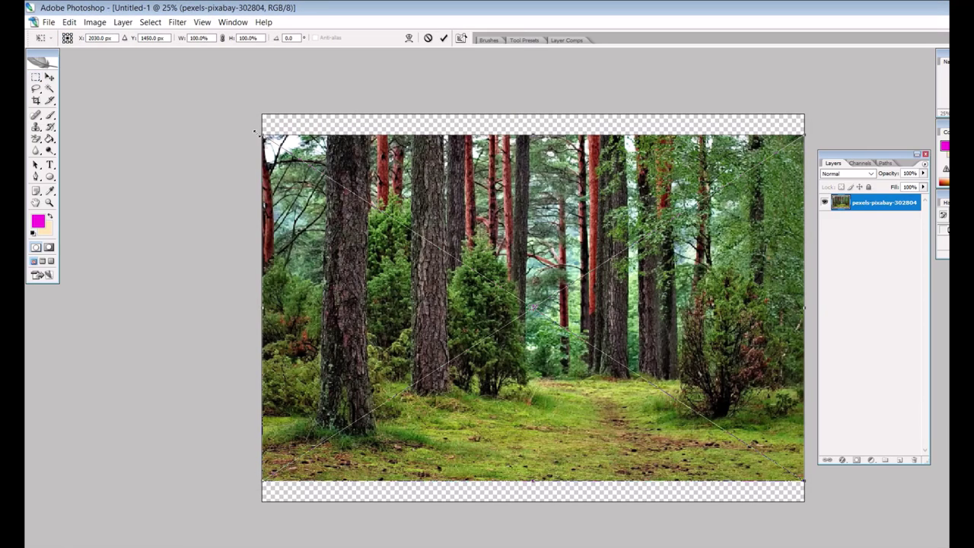
{"action": "left_click_drag", "start_coordinate": [263, 136], "coordinate": [223, 111]}
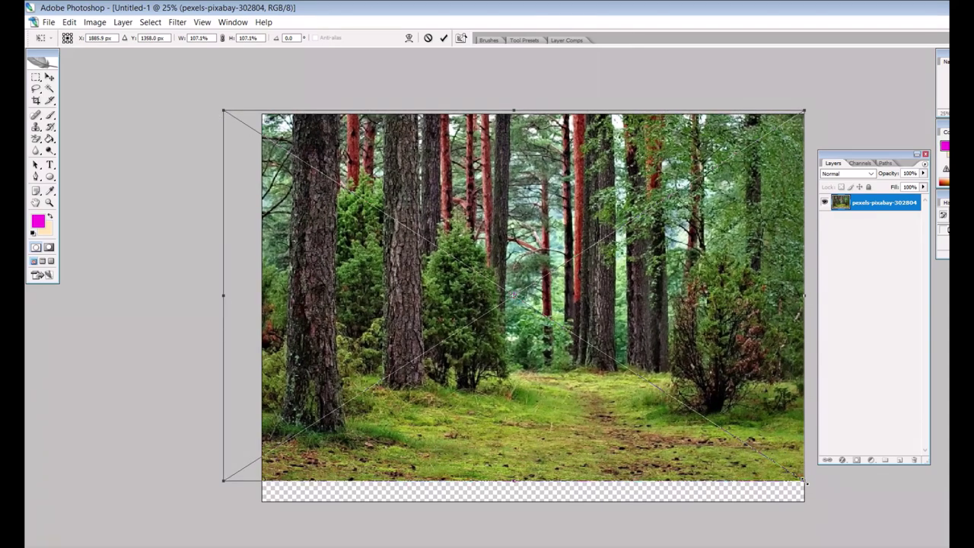
{"action": "left_click_drag", "start_coordinate": [806, 482], "coordinate": [840, 502]}
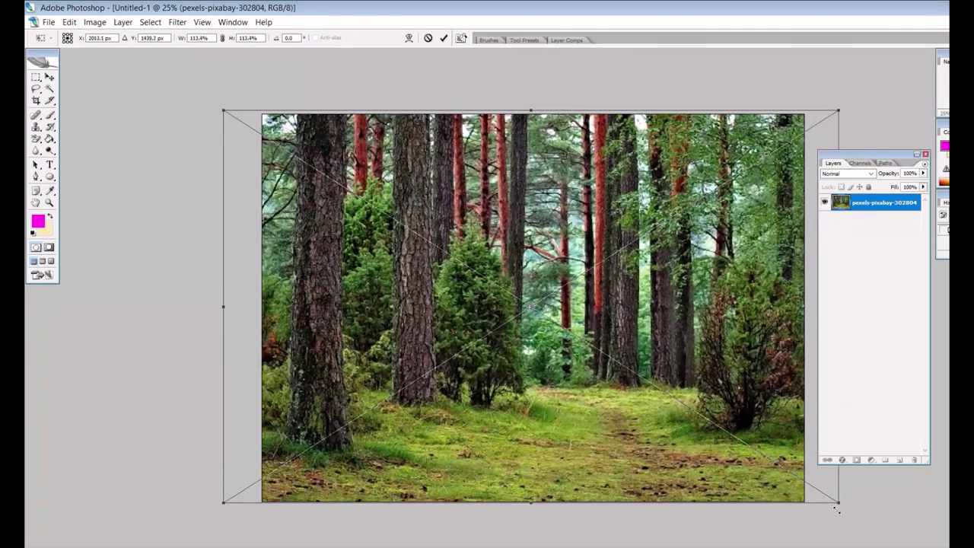
{"action": "left_click", "coordinate": [49, 78]}
{"action": "left_click", "coordinate": [482, 221]}
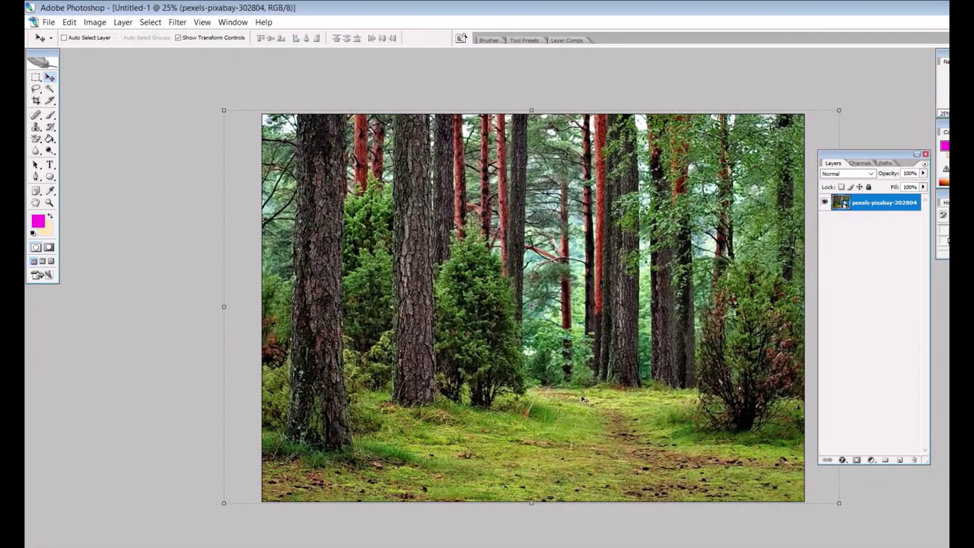
- Place the purple bowling ball, shrink it to 45.4%, and set it on the grass at lower right
{"action": "left_click", "coordinate": [48, 22]}
{"action": "left_click", "coordinate": [84, 220]}
{"action": "double_click", "coordinate": [359, 152]}
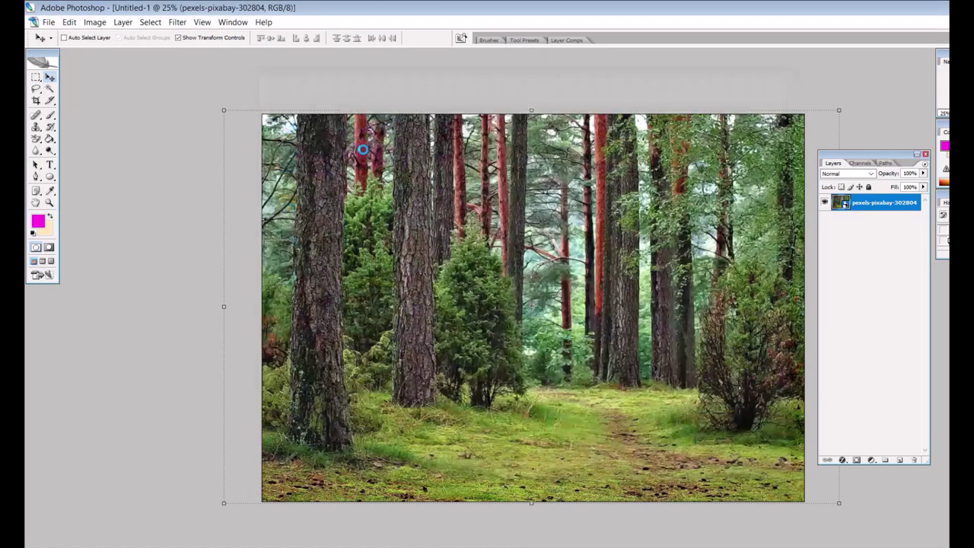
{"action": "left_click_drag", "start_coordinate": [339, 115], "coordinate": [457, 232]}
{"action": "left_click_drag", "start_coordinate": [551, 297], "coordinate": [479, 268]}
{"action": "left_click_drag", "start_coordinate": [407, 221], "coordinate": [498, 304]}
{"action": "left_click_drag", "start_coordinate": [570, 331], "coordinate": [597, 315]}
{"action": "left_click", "coordinate": [49, 77]}
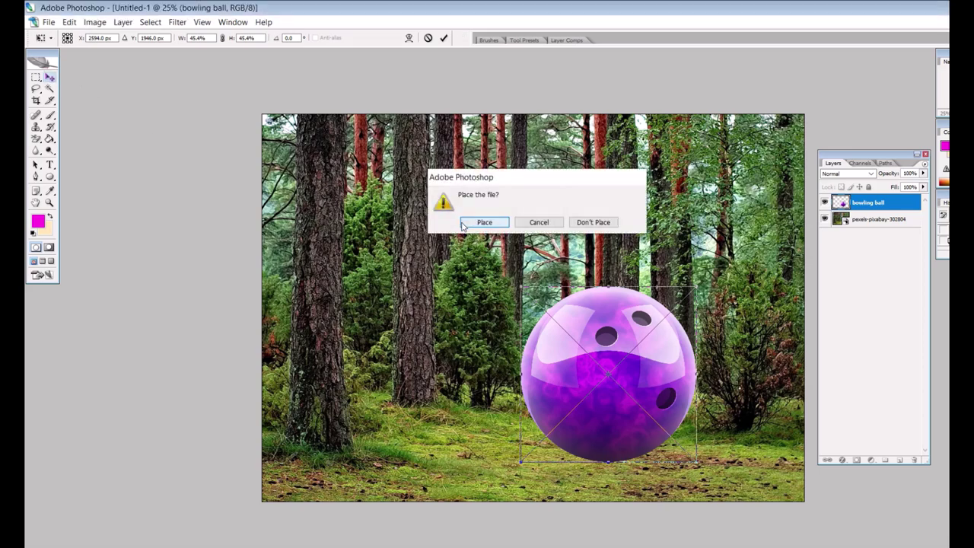
{"action": "left_click", "coordinate": [481, 221]}
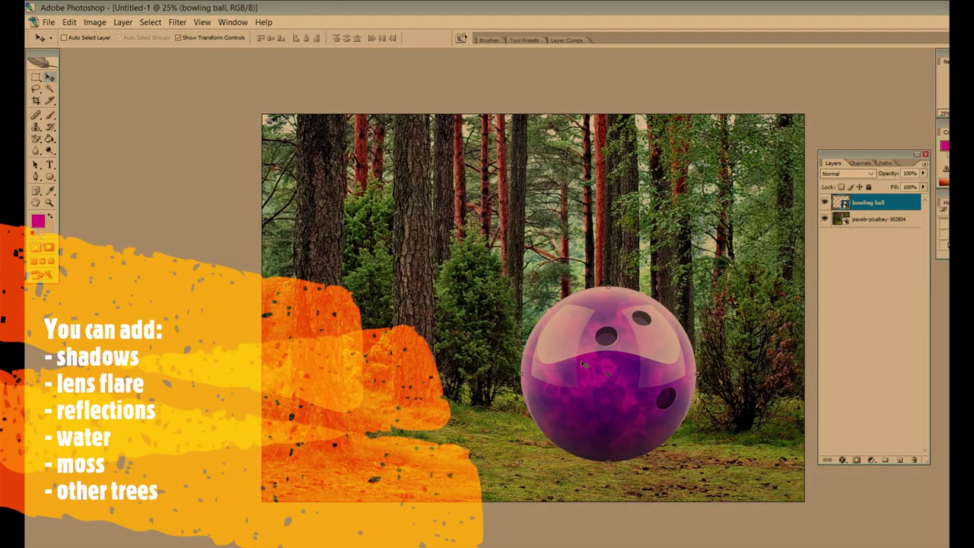
{"action": "left_click_drag", "start_coordinate": [569, 368], "coordinate": [615, 382]}
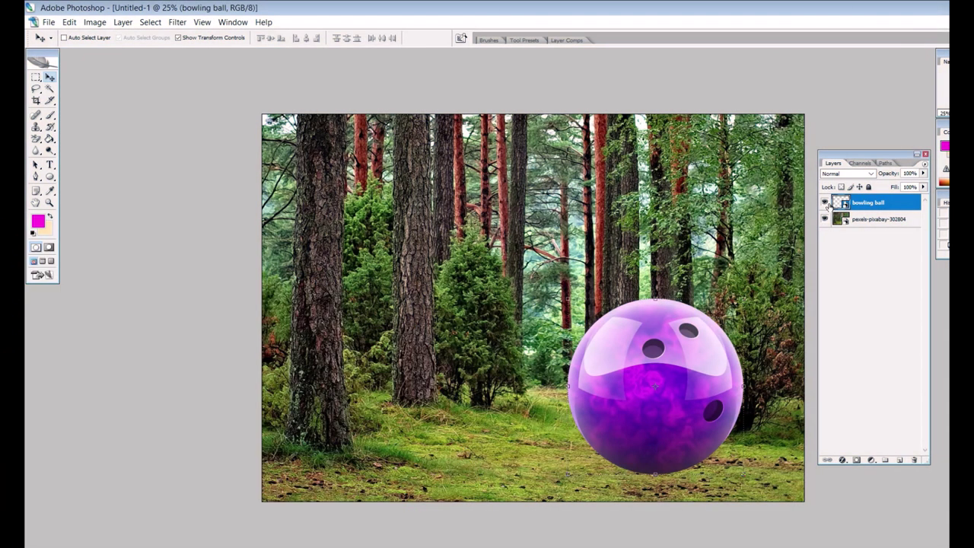
- Hide the bowling ball layer, place dice-png-41766, and move it right and down
{"action": "left_click", "coordinate": [824, 202]}
{"action": "left_click", "coordinate": [48, 22]}
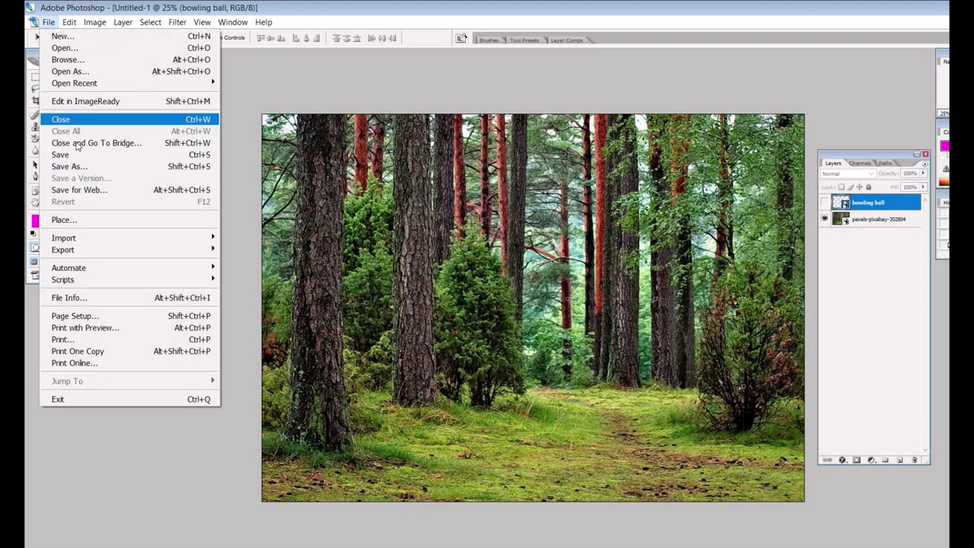
{"action": "left_click", "coordinate": [57, 222]}
{"action": "left_click", "coordinate": [524, 155]}
{"action": "double_click", "coordinate": [523, 155]}
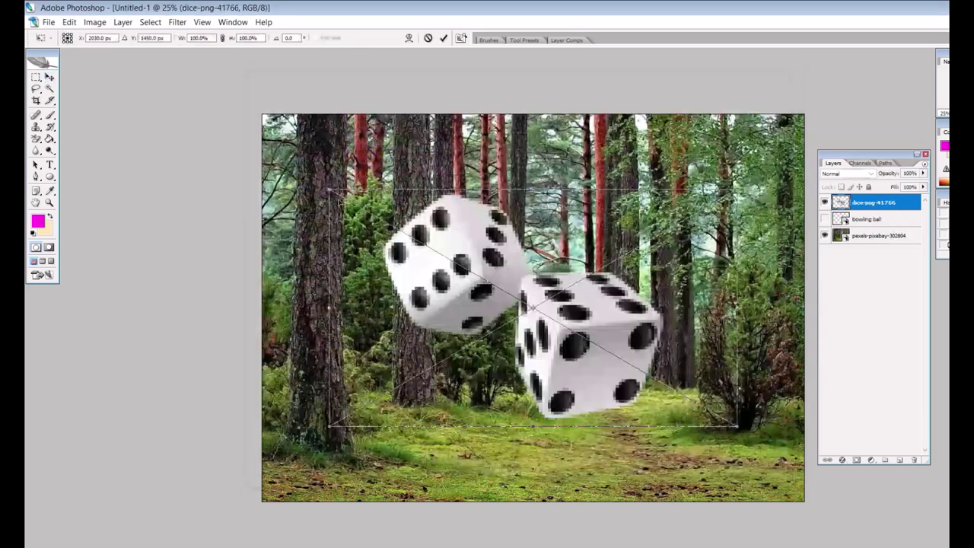
{"action": "left_click", "coordinate": [49, 76]}
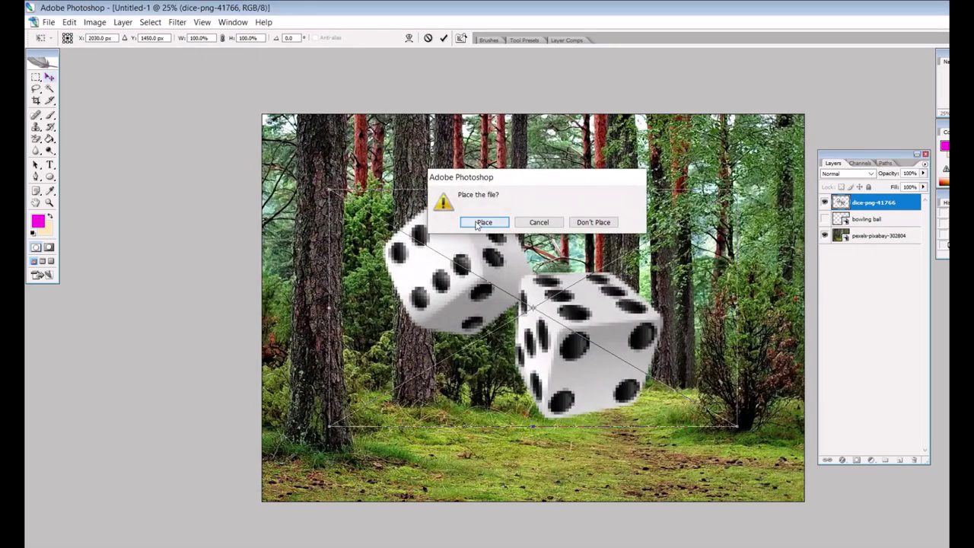
{"action": "left_click", "coordinate": [484, 222]}
{"action": "left_click_drag", "start_coordinate": [481, 258], "coordinate": [580, 313]}
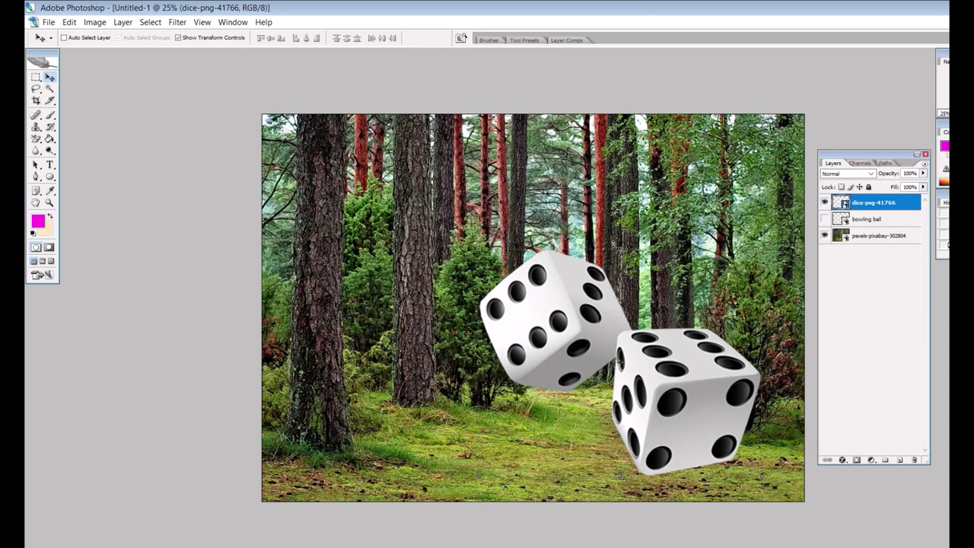
- Rotate the dice 15° counter-clockwise with Free Transform, commit, and lower it slightly
{"action": "key", "text": "ctrl+t"}
{"action": "left_click_drag", "start_coordinate": [629, 249], "coordinate": [629, 259]}
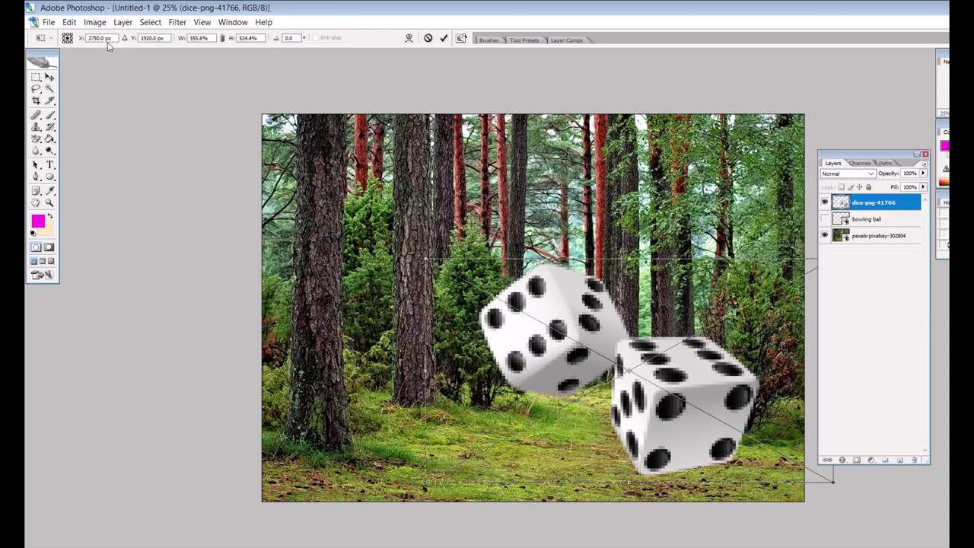
{"action": "left_click", "coordinate": [70, 22]}
{"action": "left_click", "coordinate": [82, 37]}
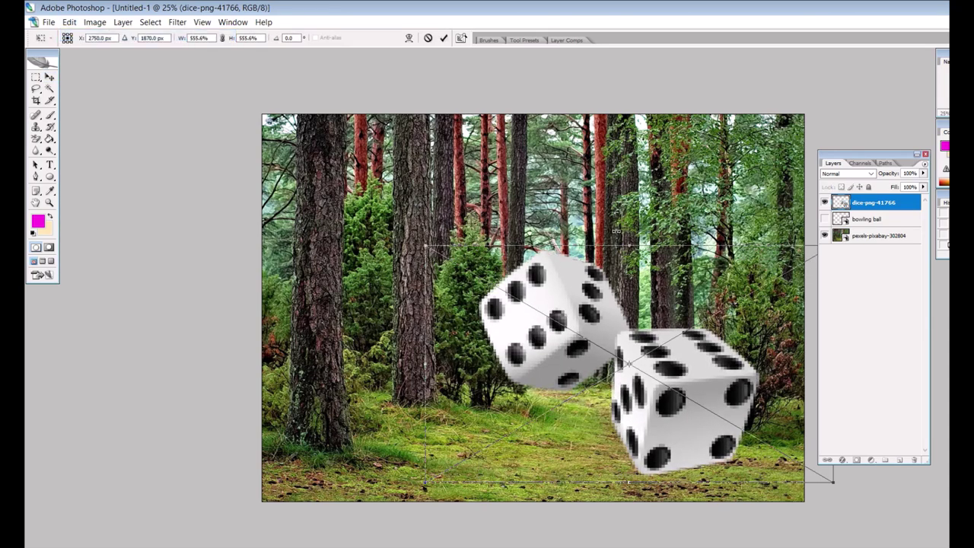
{"action": "left_click_drag", "start_coordinate": [617, 231], "coordinate": [542, 248]}
{"action": "left_click", "coordinate": [50, 77]}
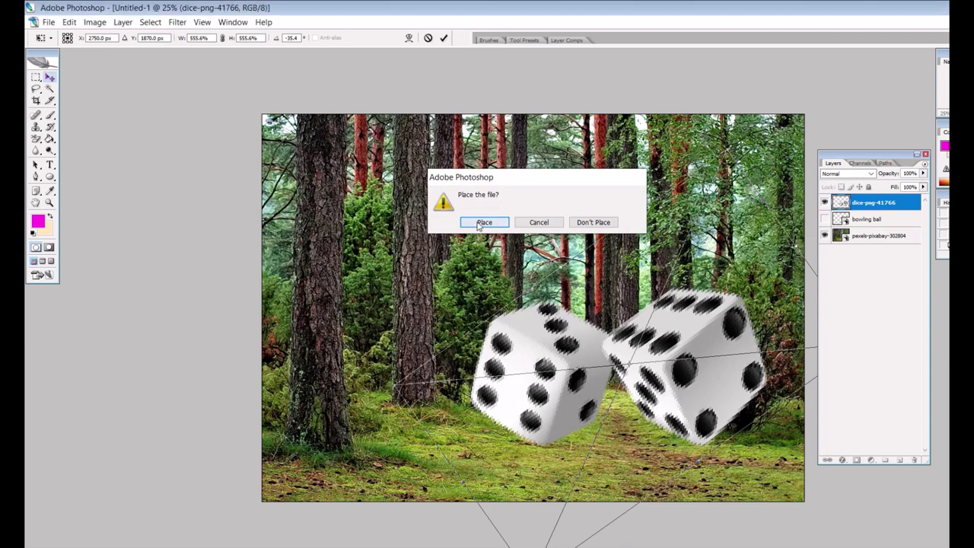
{"action": "left_click", "coordinate": [487, 222]}
{"action": "left_click_drag", "start_coordinate": [494, 228], "coordinate": [487, 245]}
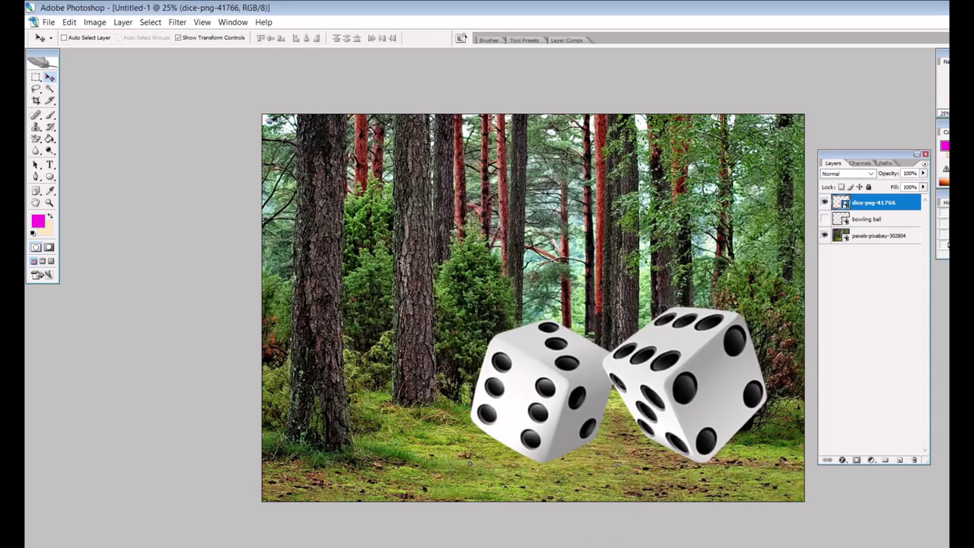
- Scale the dice down to about 240%, tilt them and set them on the grassy path
{"action": "key", "text": "ctrl+t"}
{"action": "left_click_drag", "start_coordinate": [466, 307], "coordinate": [556, 211]}
{"action": "left_click_drag", "start_coordinate": [545, 164], "coordinate": [652, 365]}
{"action": "left_click_drag", "start_coordinate": [662, 330], "coordinate": [573, 458]}
{"action": "left_click", "coordinate": [50, 77]}
{"action": "left_click", "coordinate": [487, 222]}
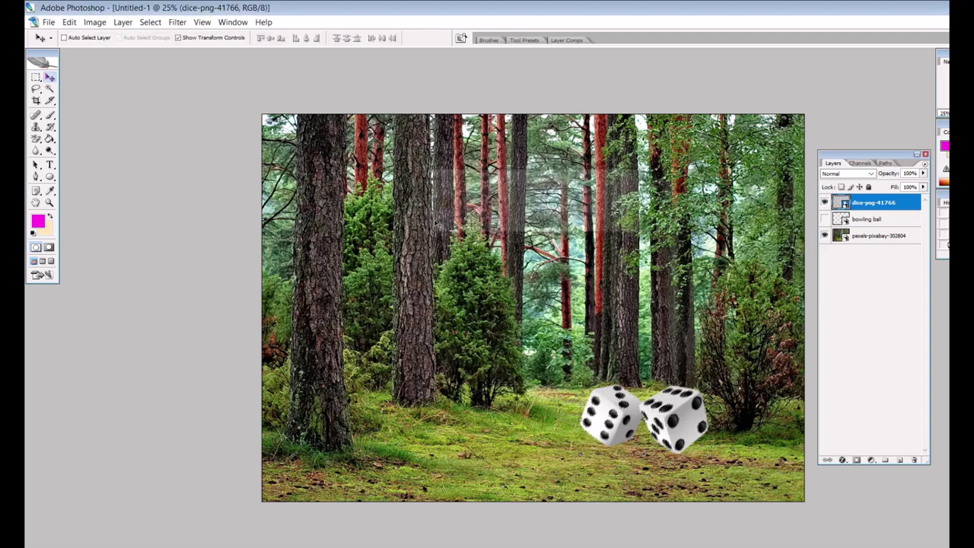
- Compare the dice with the bowling ball layer, leaving the dice visible and the ball hidden
{"action": "key", "text": "m"}
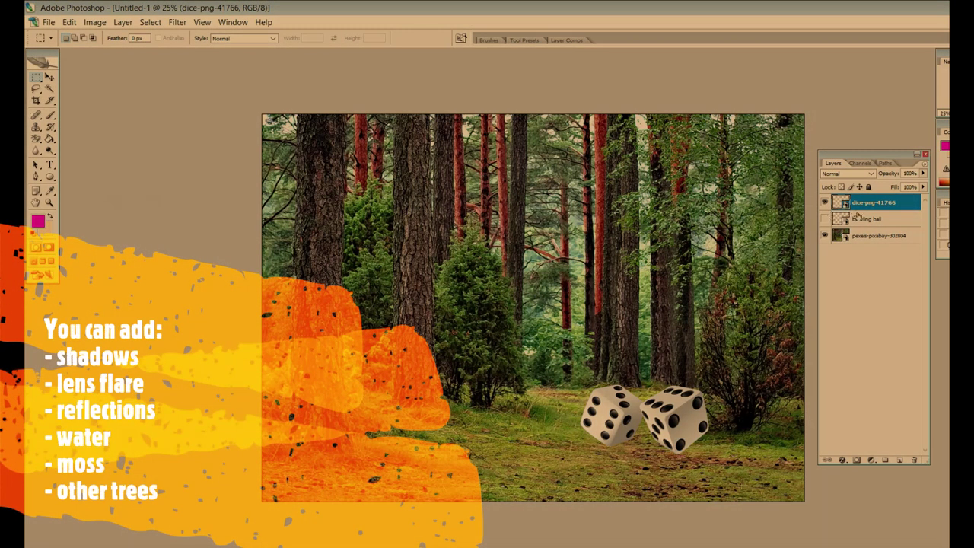
{"action": "left_click", "coordinate": [824, 218]}
{"action": "left_click", "coordinate": [825, 201]}
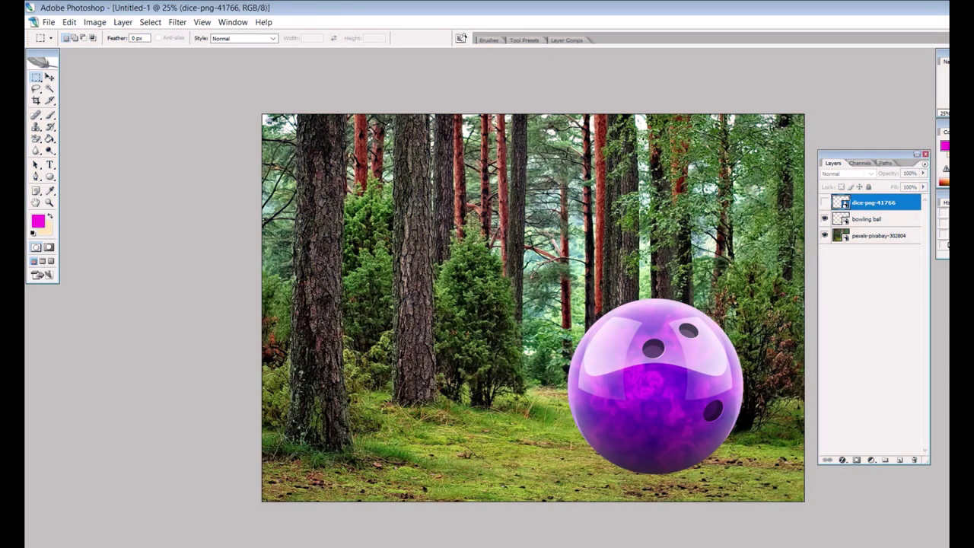
{"action": "left_click", "coordinate": [824, 202]}
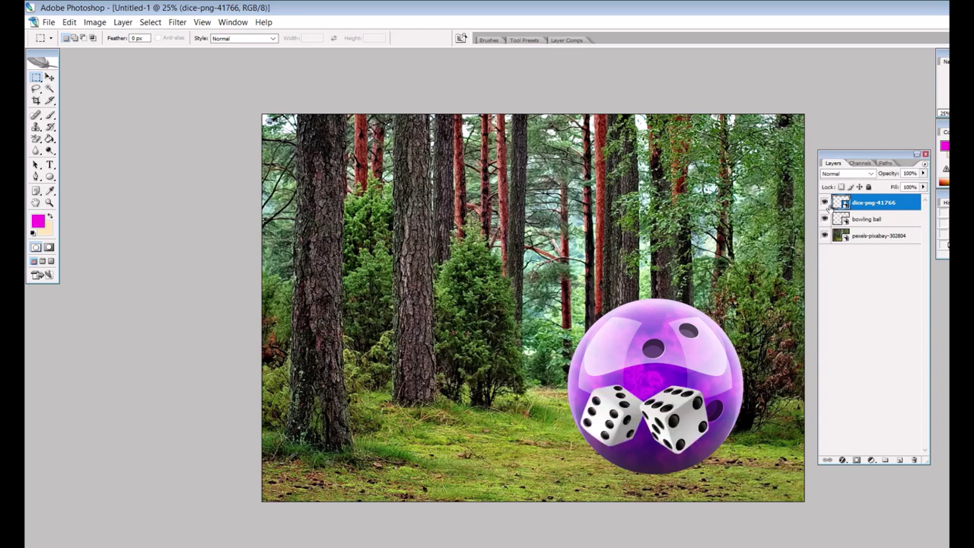
{"action": "left_click", "coordinate": [824, 219]}
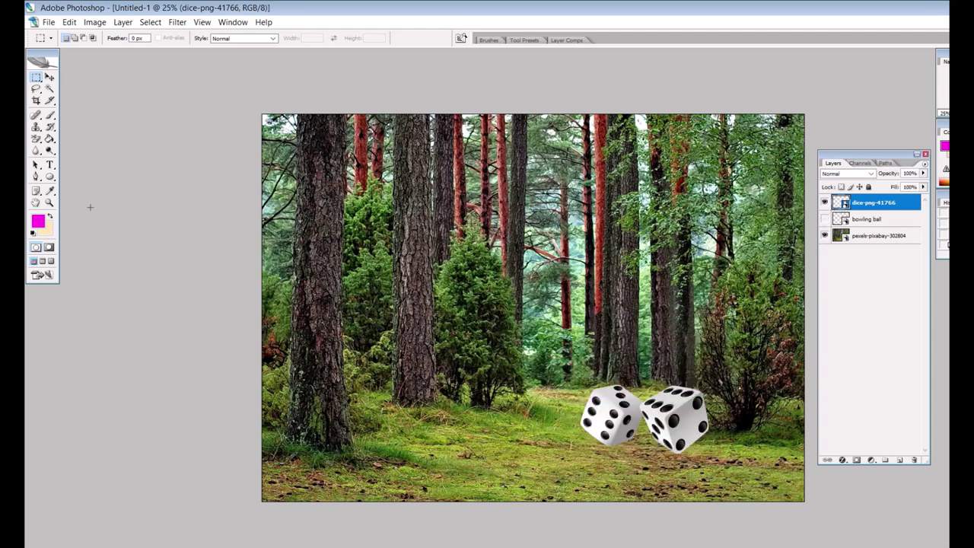